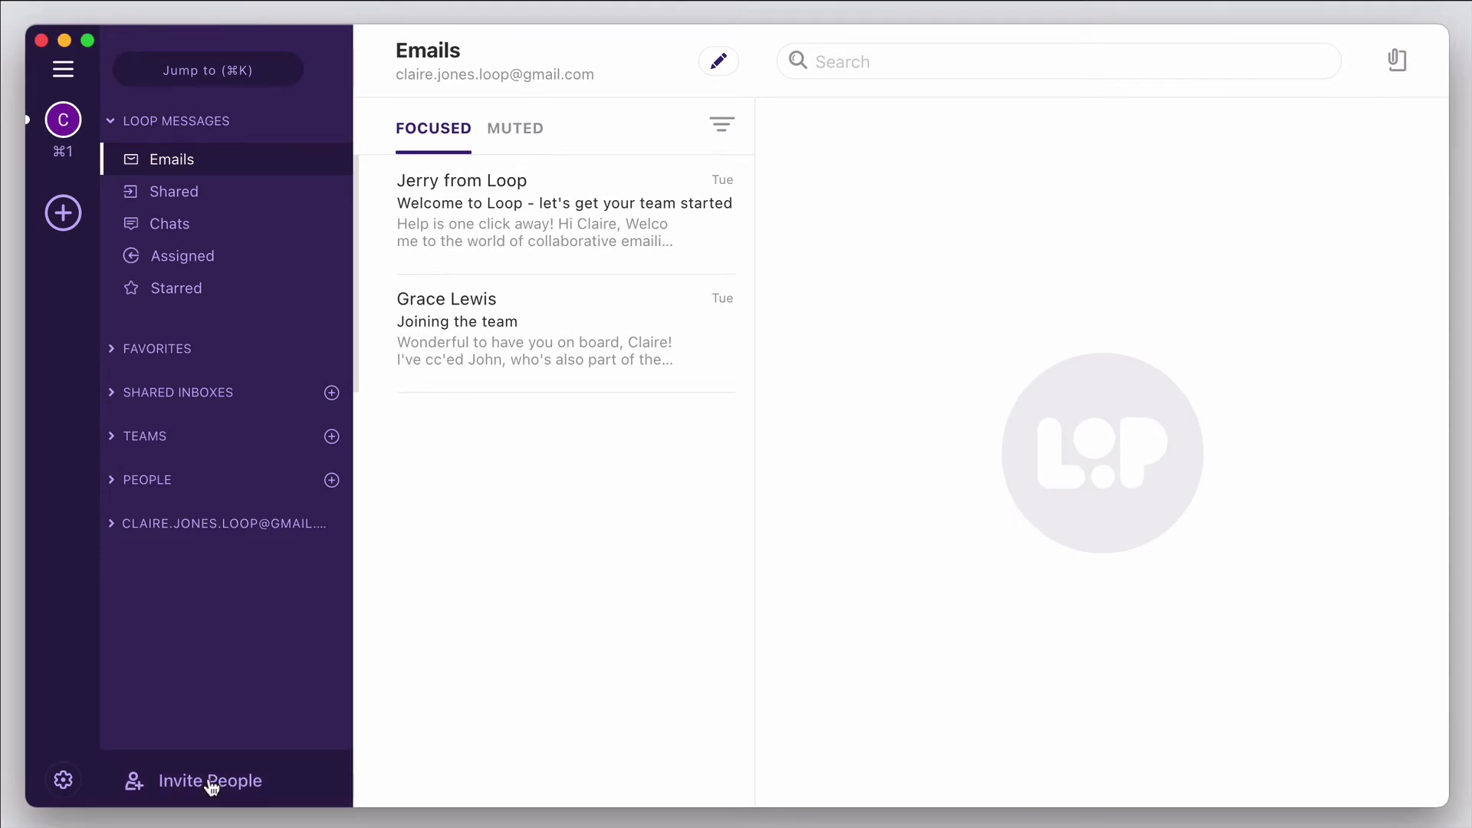
- Send a Loop invitation to a teammate's Gmail address
click(211, 782)
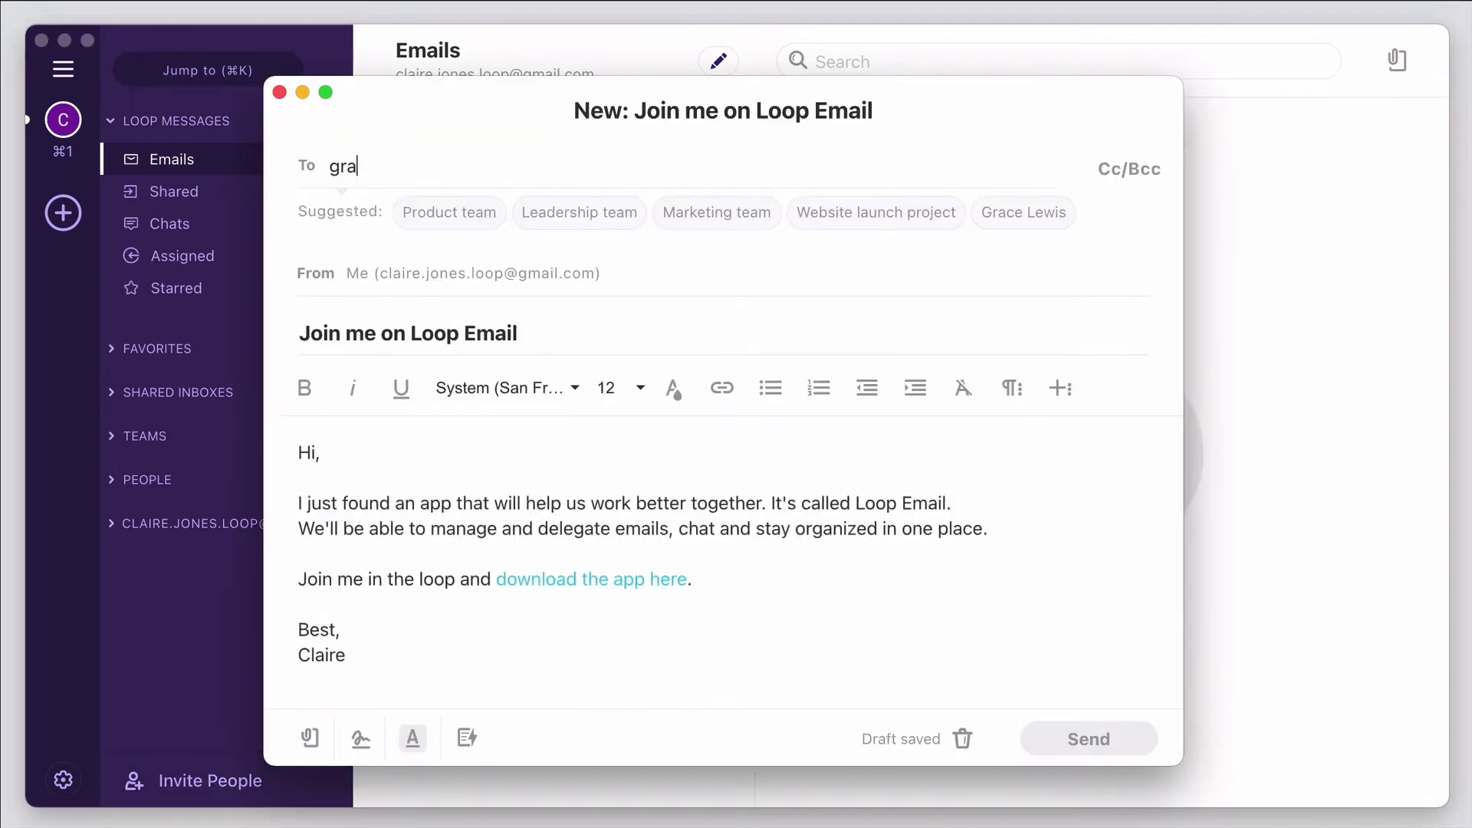
key(Return)
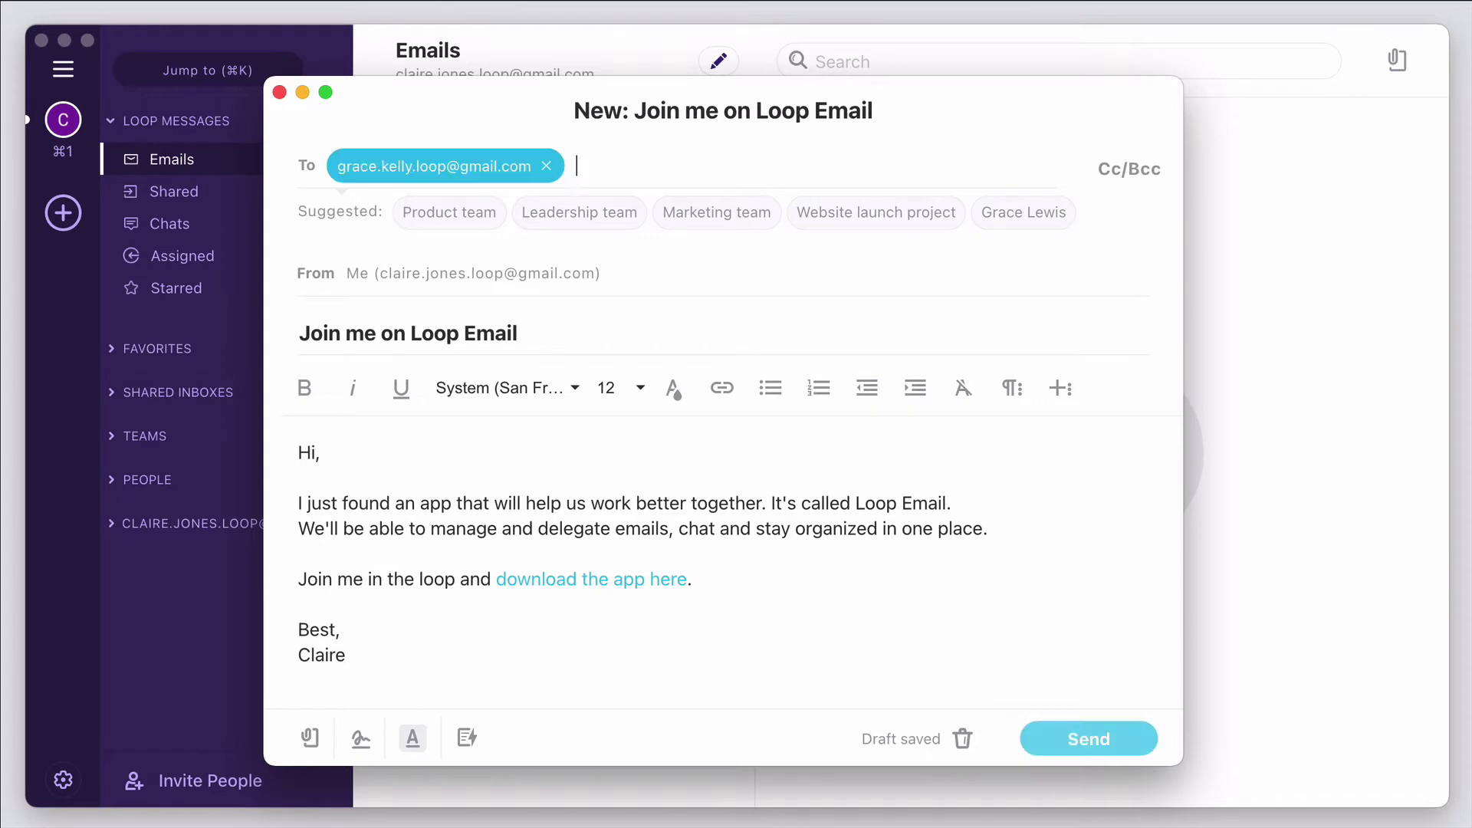
click(1061, 748)
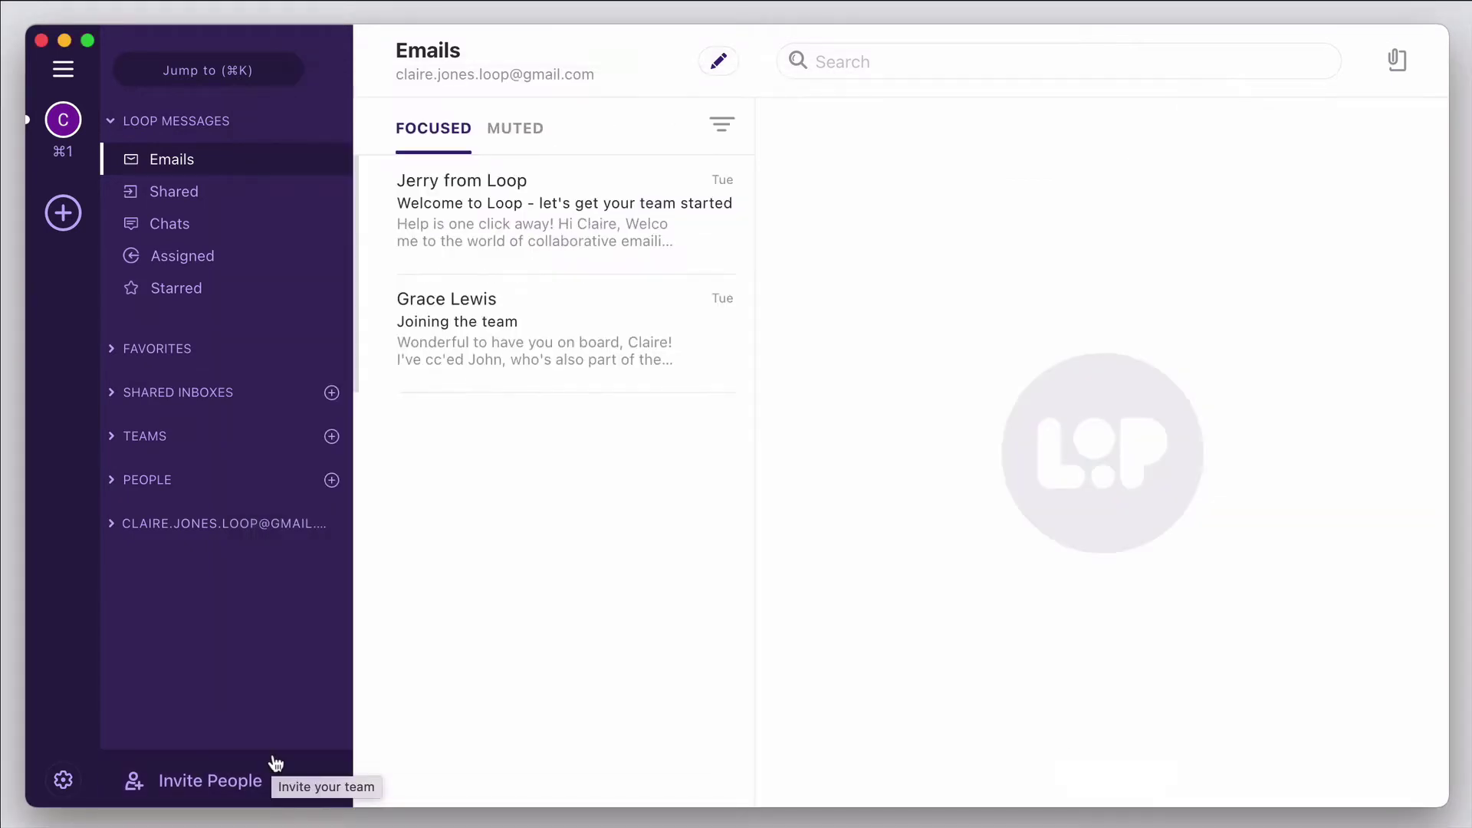
- Open a direct chat with the manager, send a Hello! greeting, and start another new chat
click(117, 481)
click(335, 478)
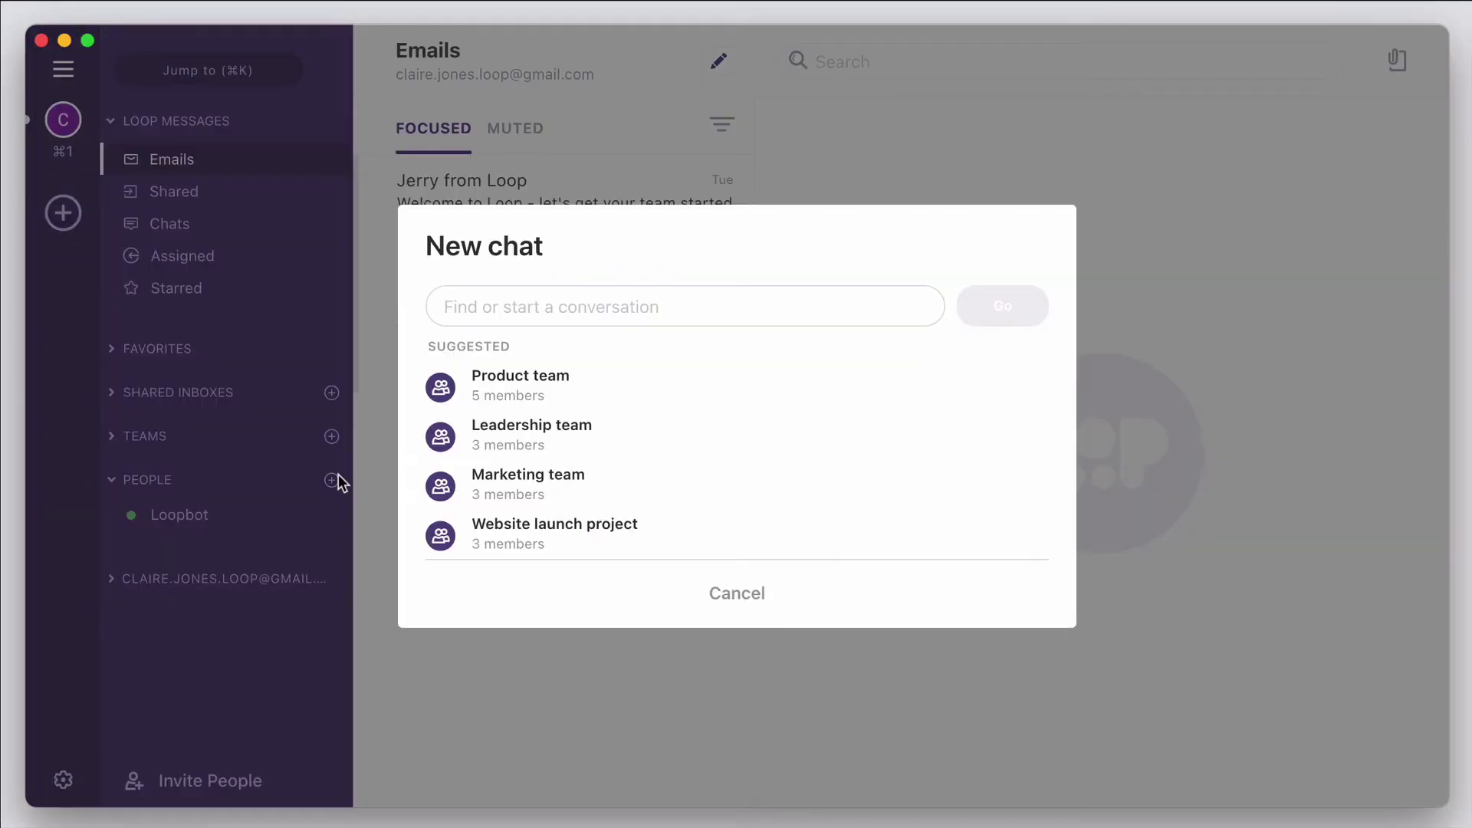
text(john)
click(537, 399)
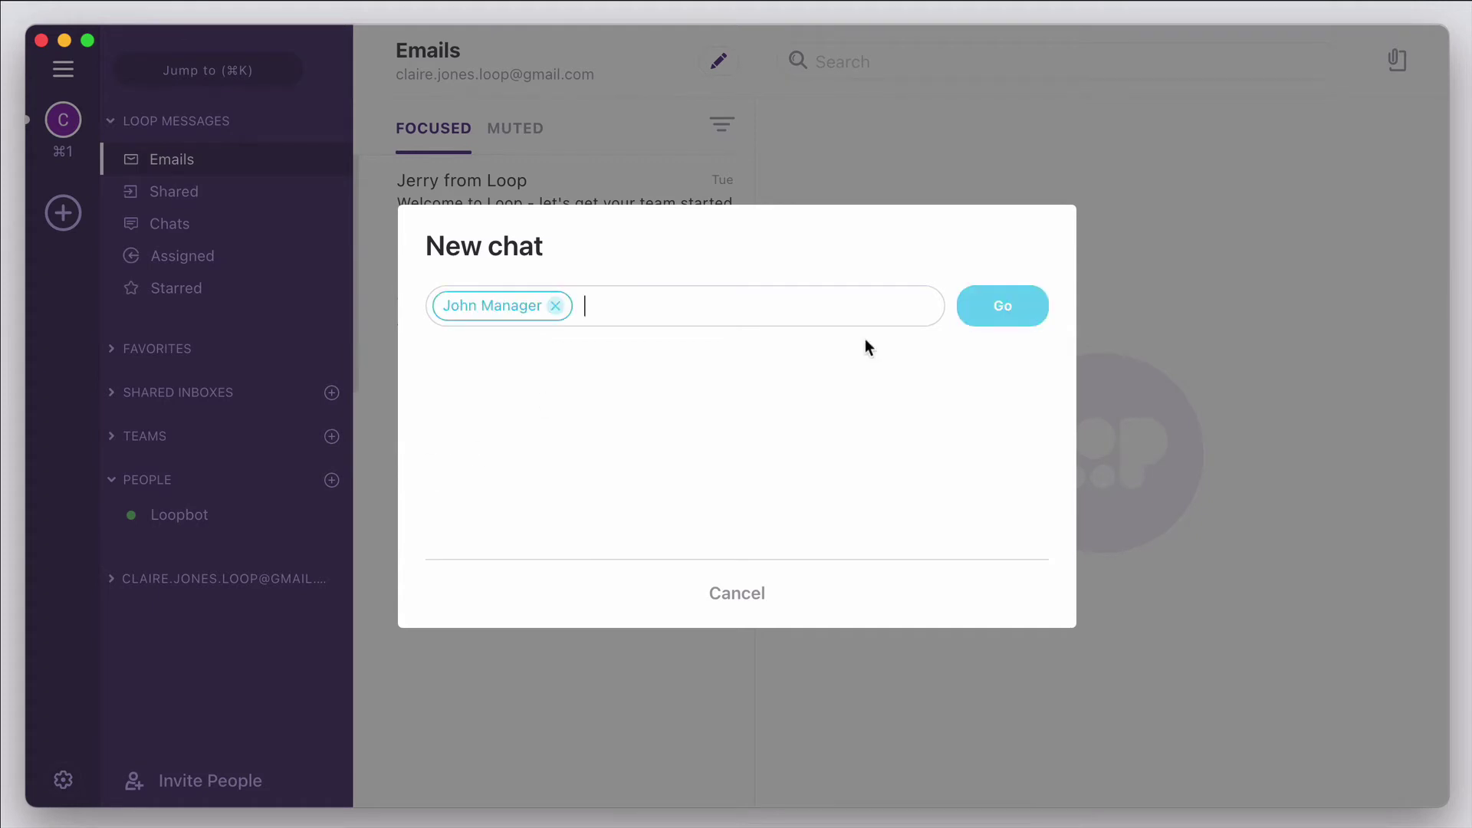
click(1005, 306)
click(530, 558)
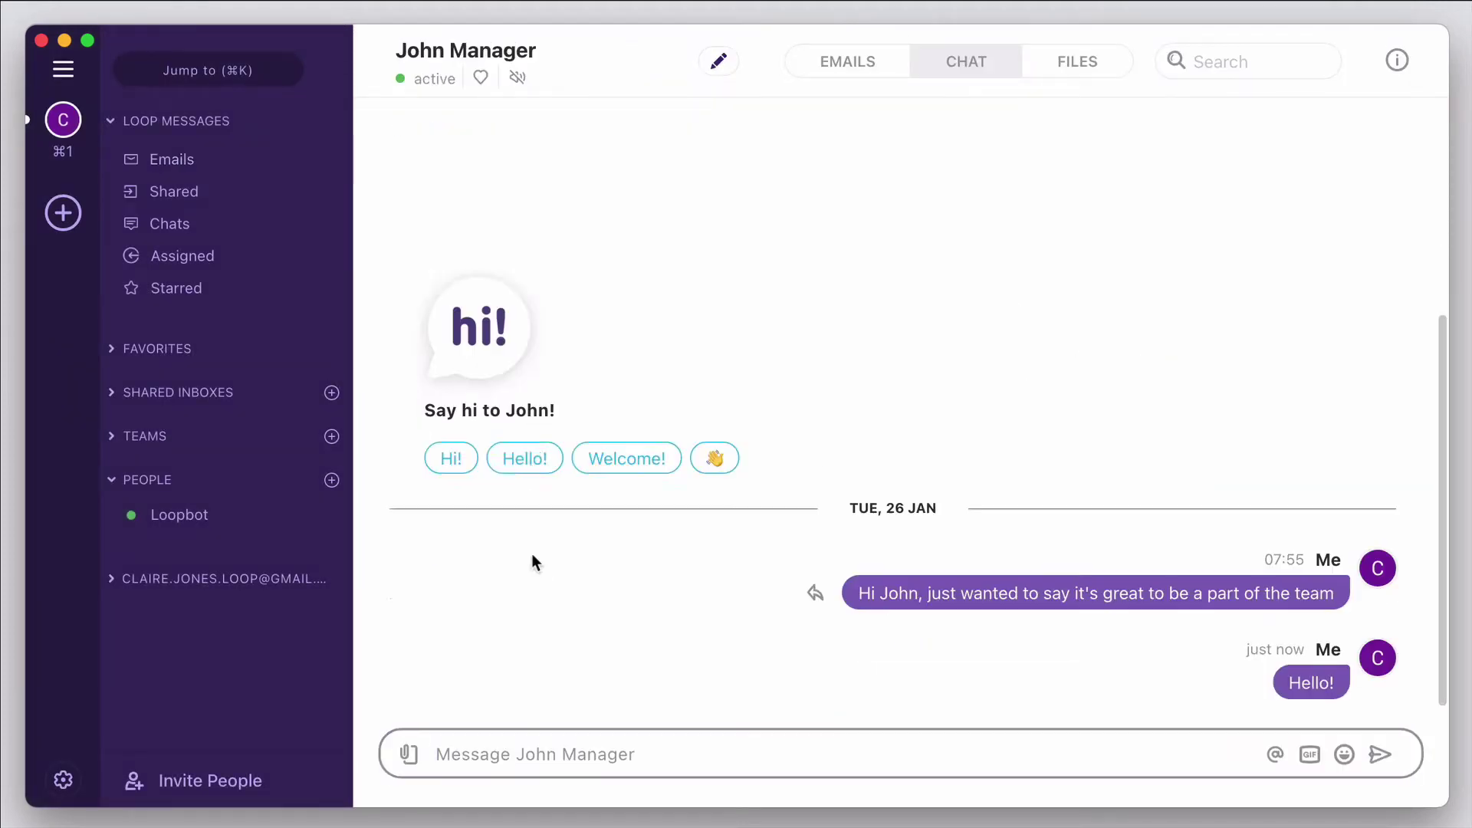
click(332, 480)
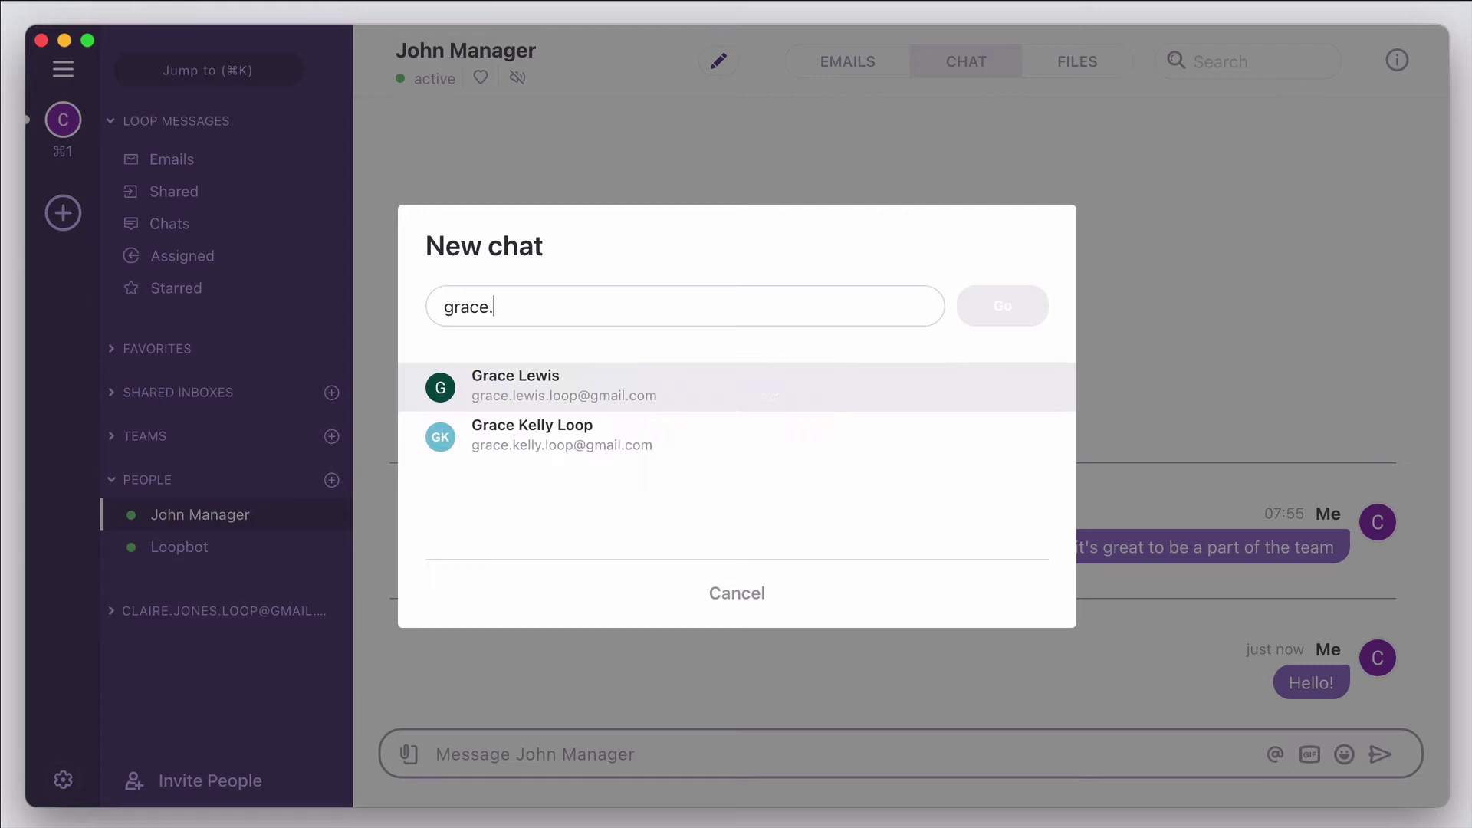
- Open a chat with the invited teammate and send her a short greeting
click(540, 395)
click(967, 295)
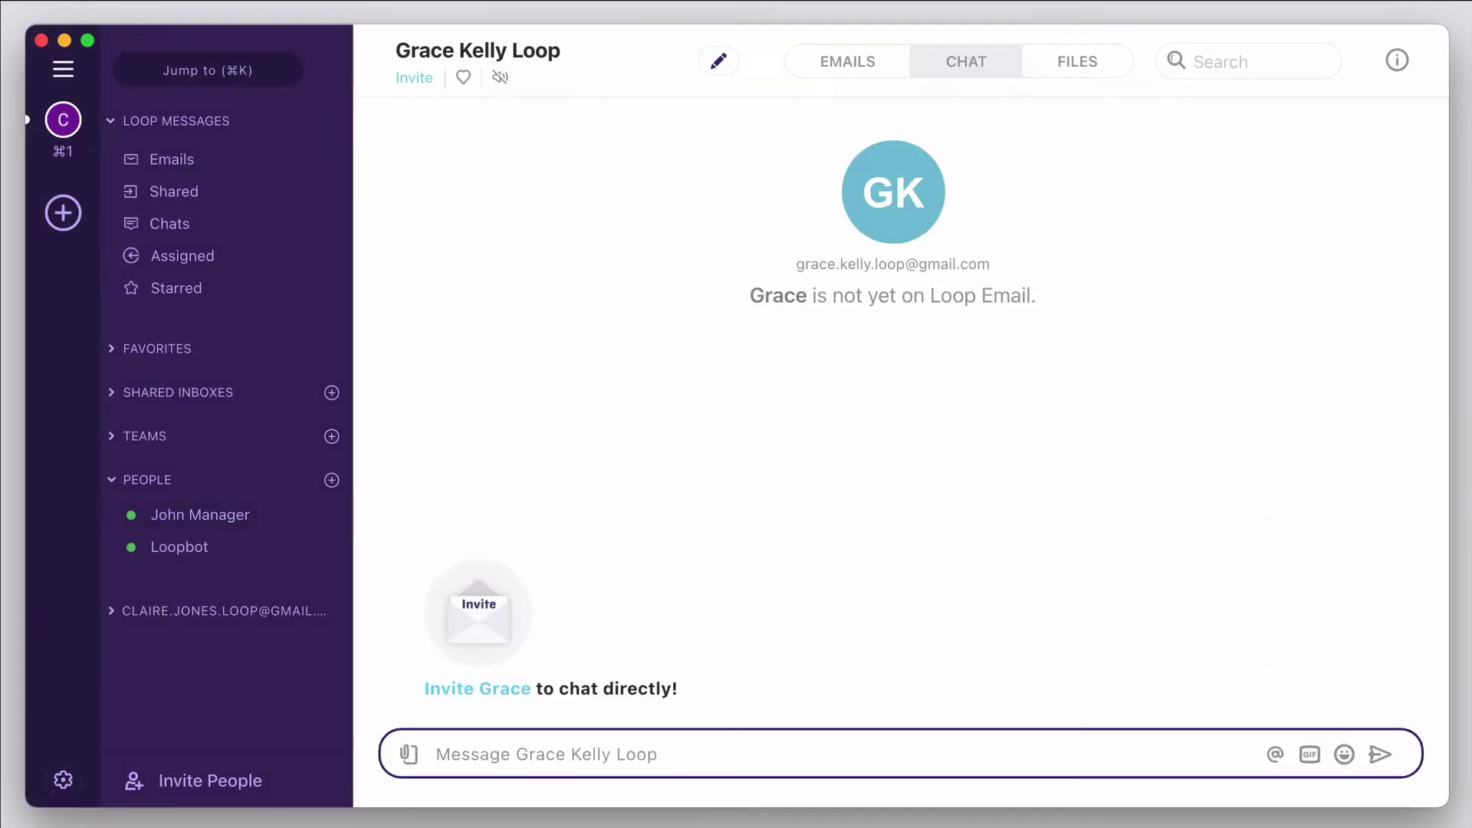
text(Hi Grace)
key(Return)
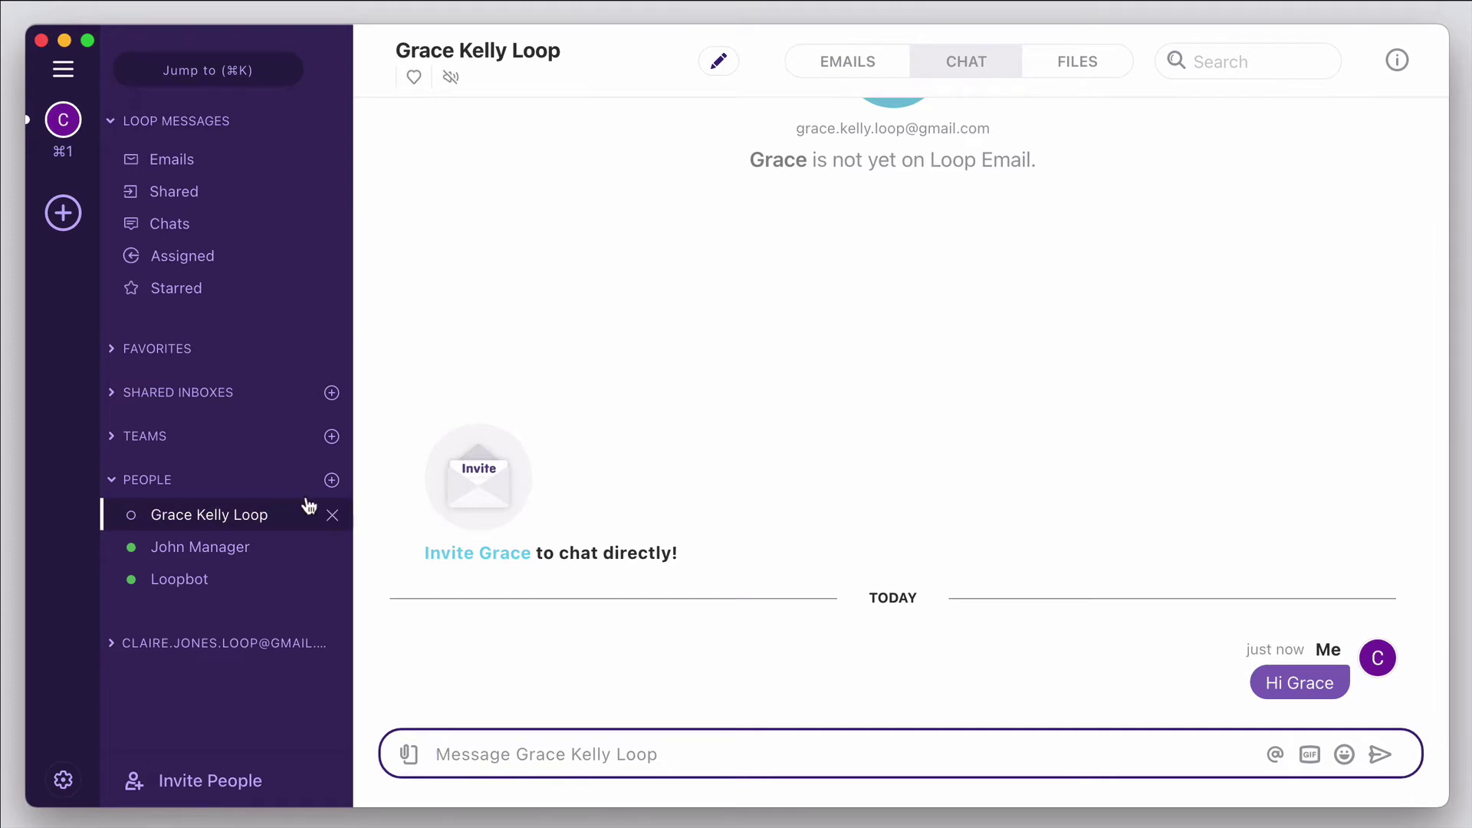
- In the new teammate's chat, send the Welcome! quick reply and 'How are you today?'
click(261, 515)
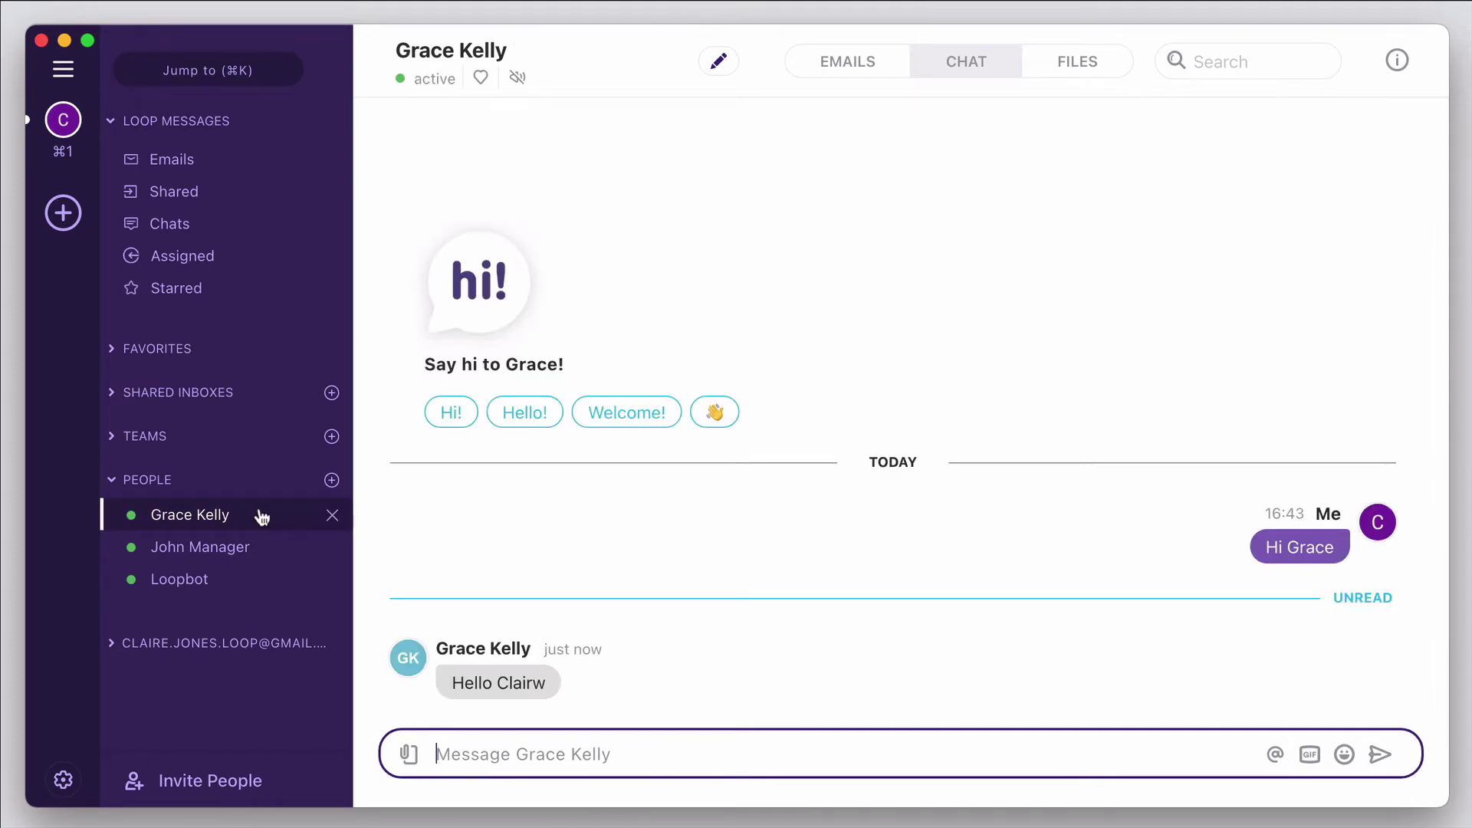
click(616, 414)
click(476, 754)
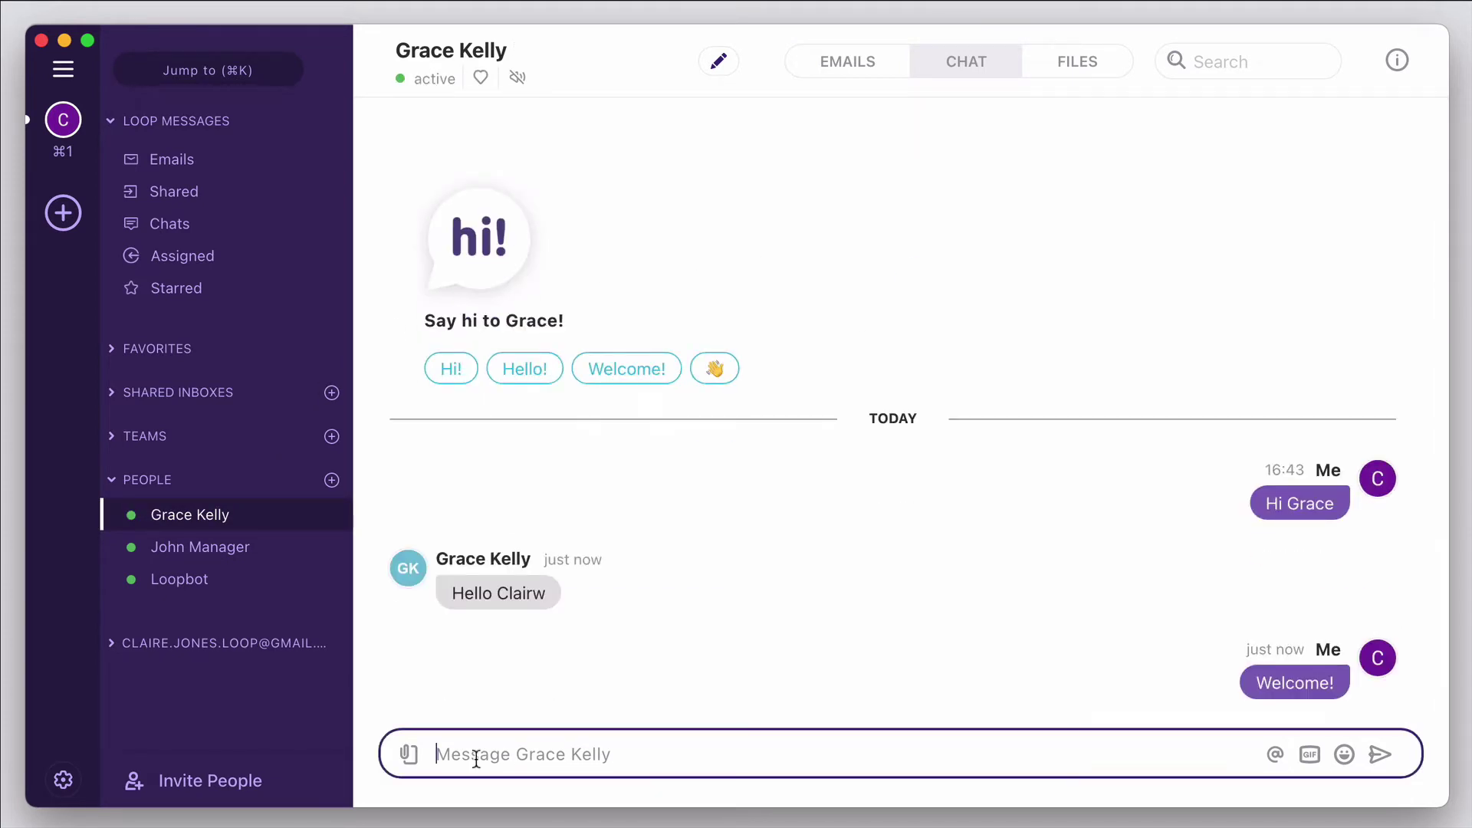
text(How are you today?)
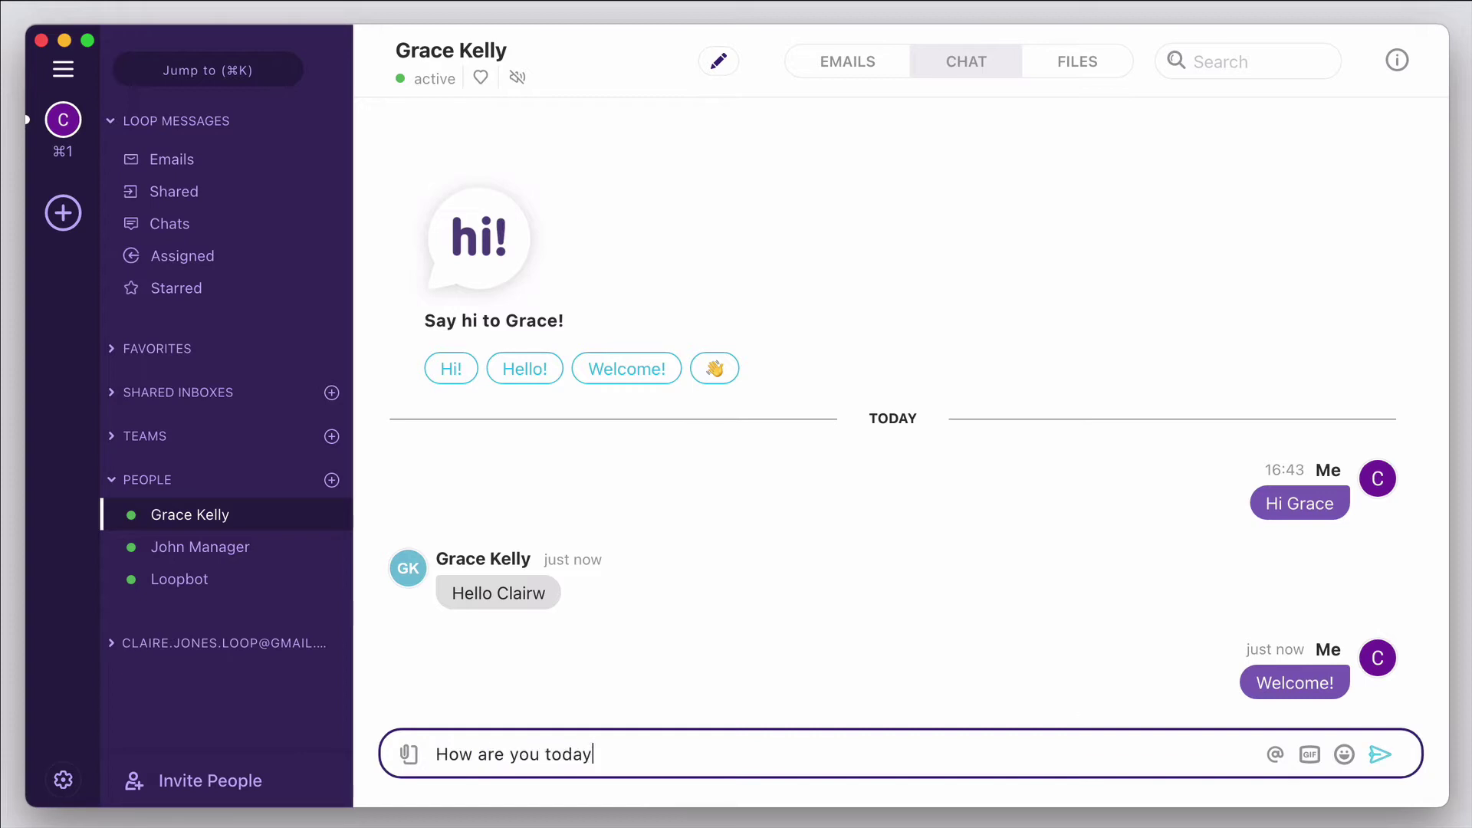
key(Return)
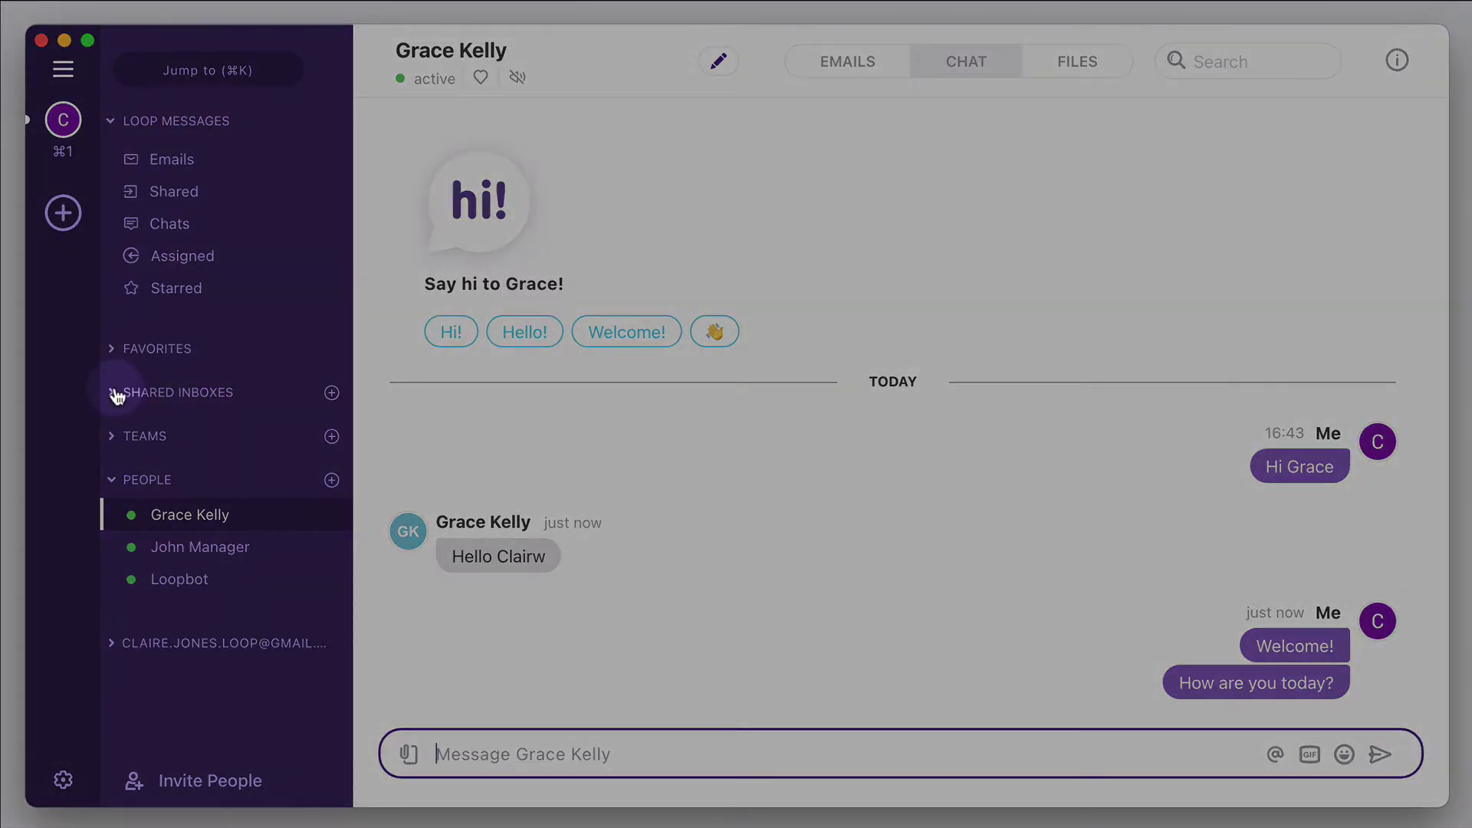
- Create a shared inbox from the contact Gmail account, add two teammates, and confirm setup
click(113, 393)
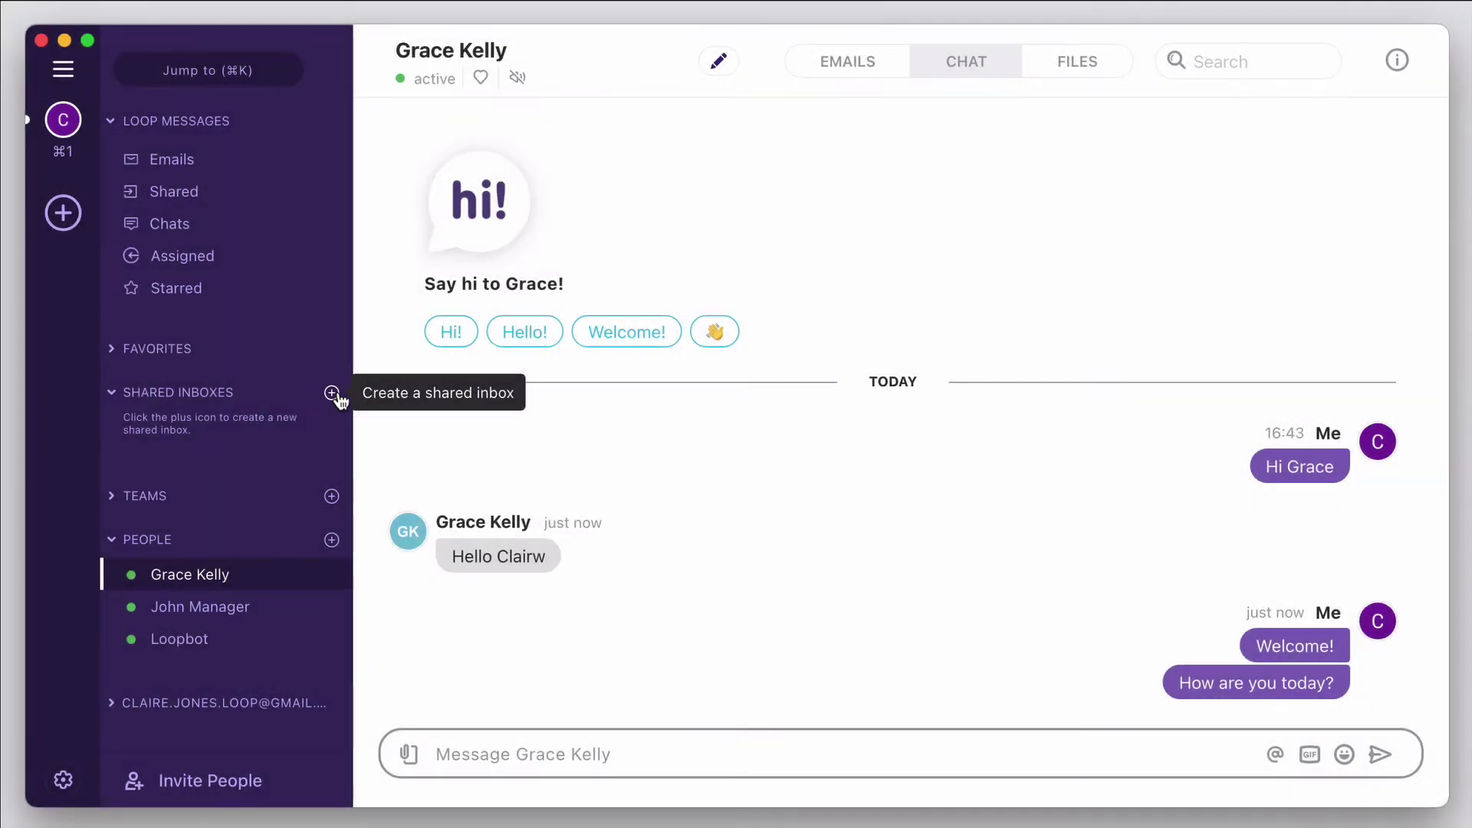
click(331, 394)
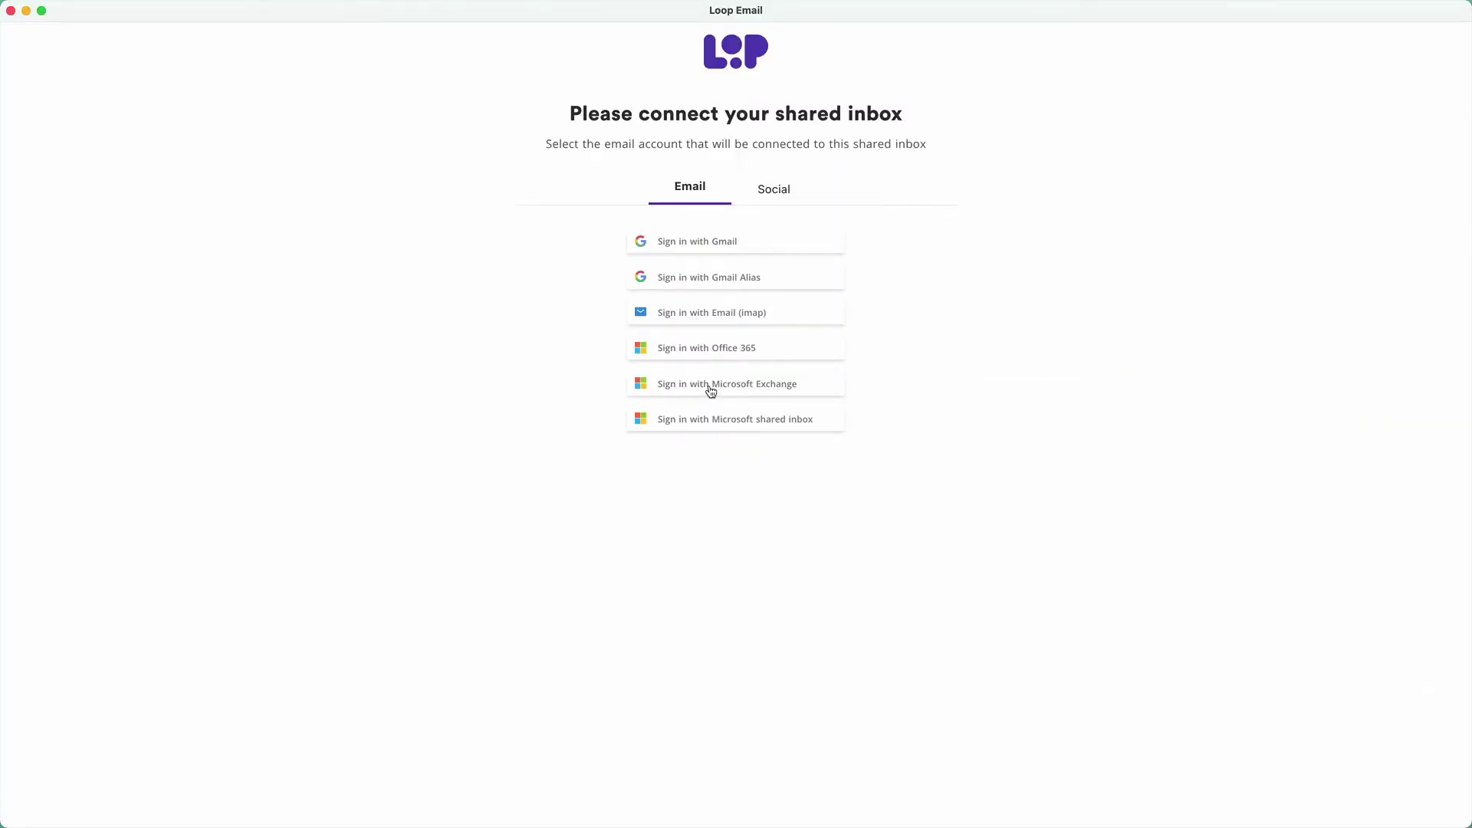
click(711, 245)
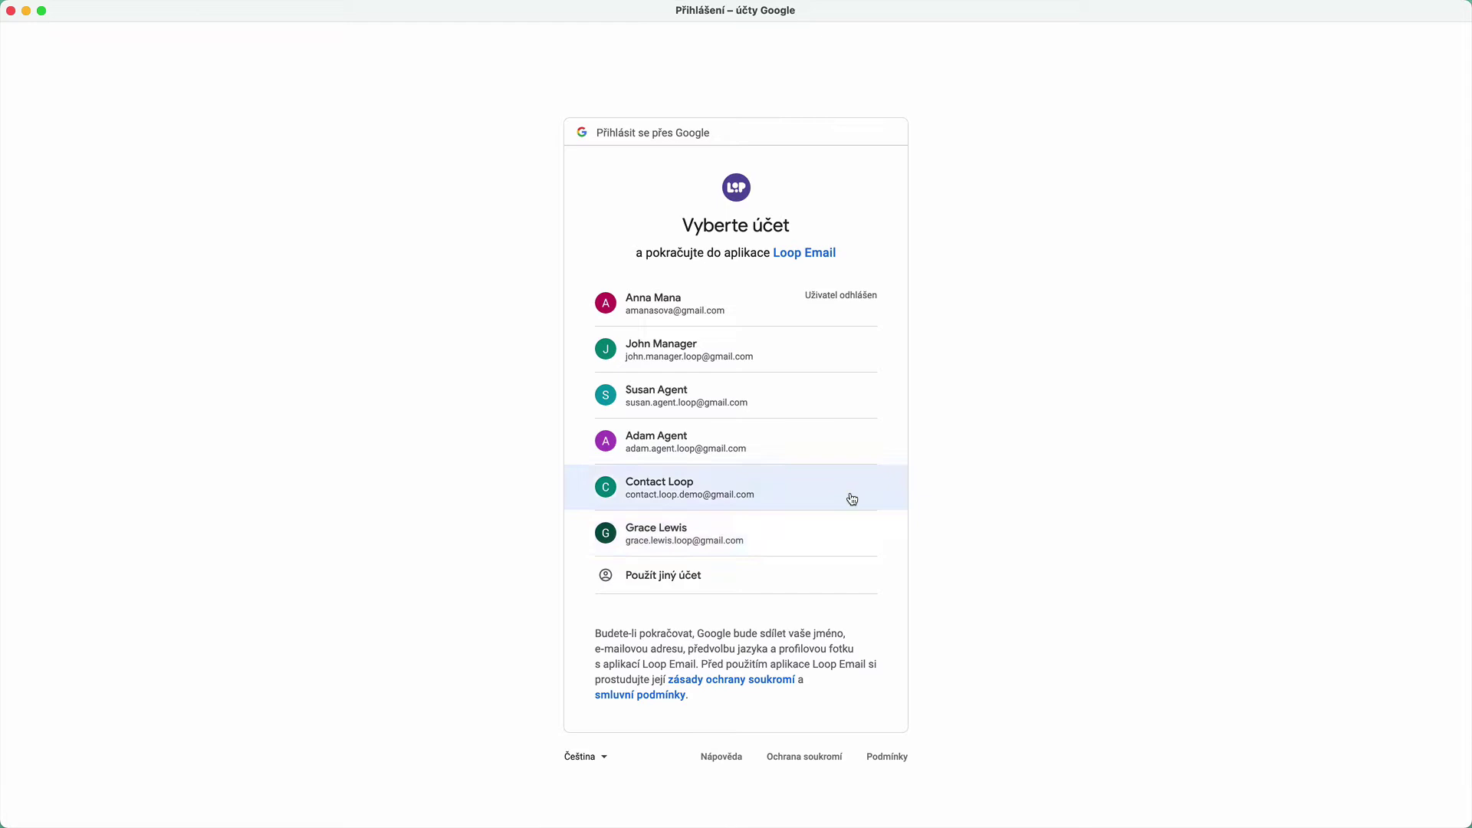
click(852, 499)
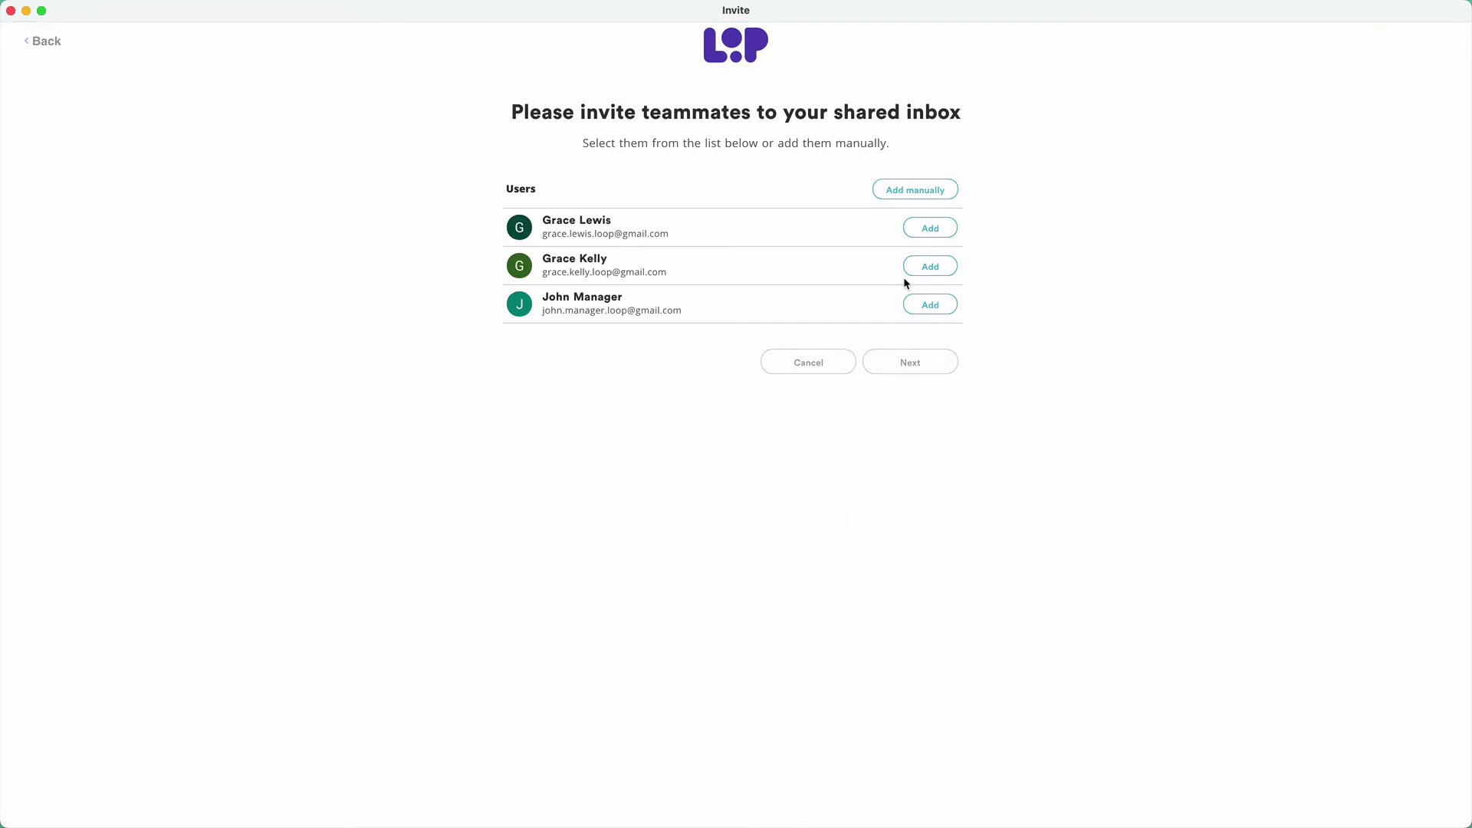
click(924, 266)
click(916, 305)
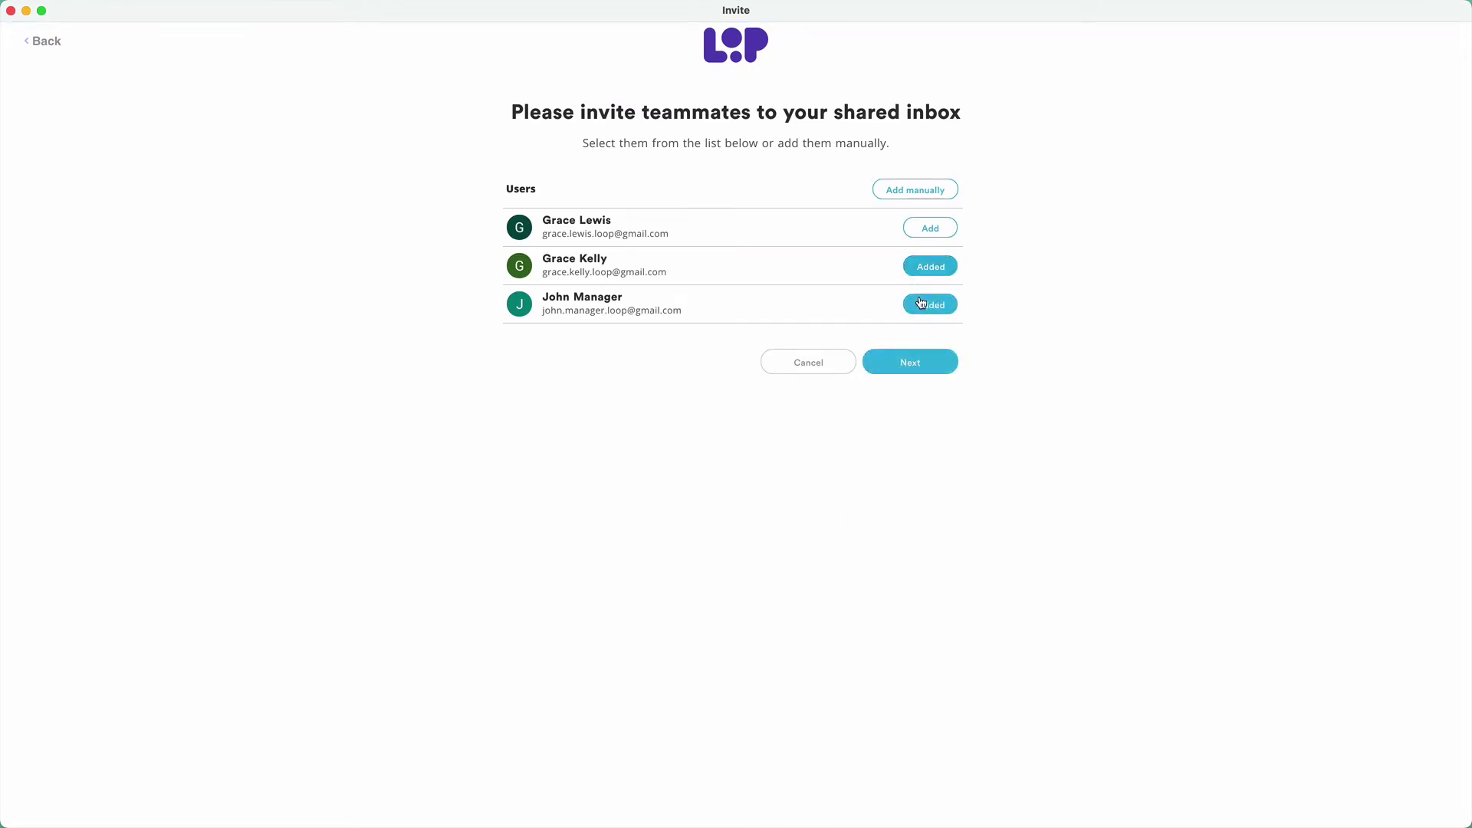
click(910, 364)
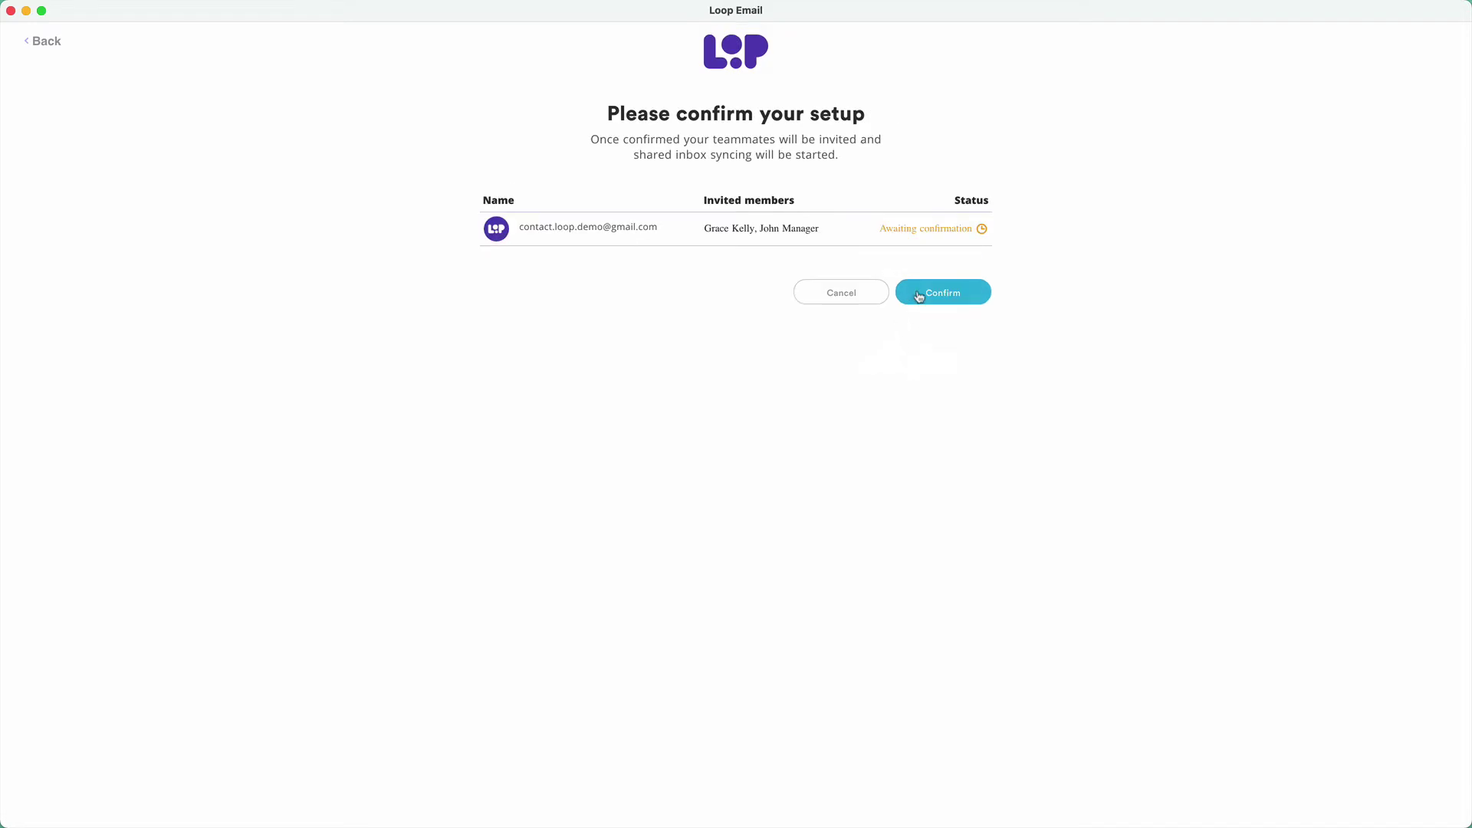
click(920, 294)
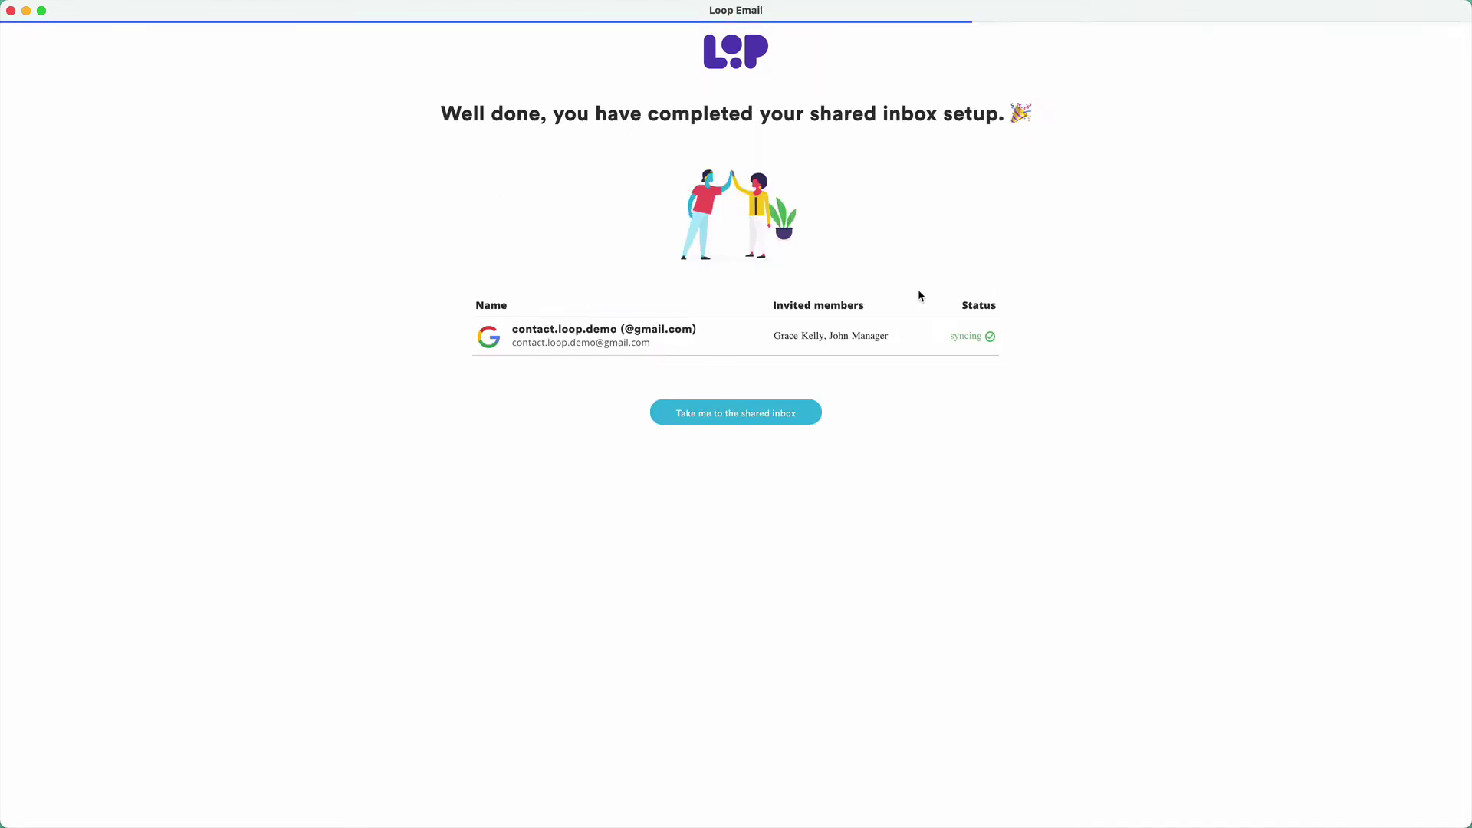
- Check the shared inbox members, then post 'Great to have everyone here in Loop…' to the team
click(734, 414)
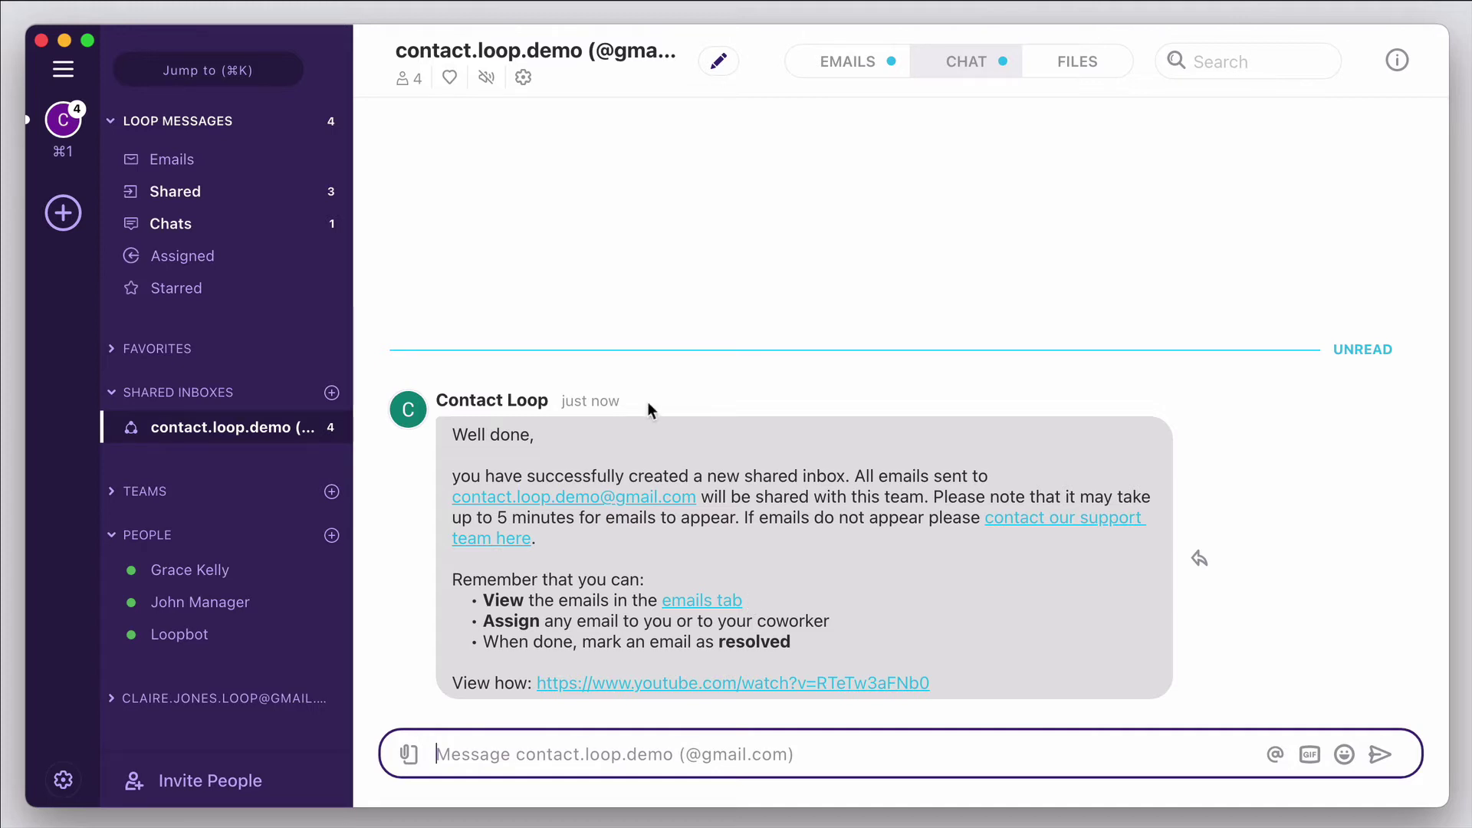
click(422, 85)
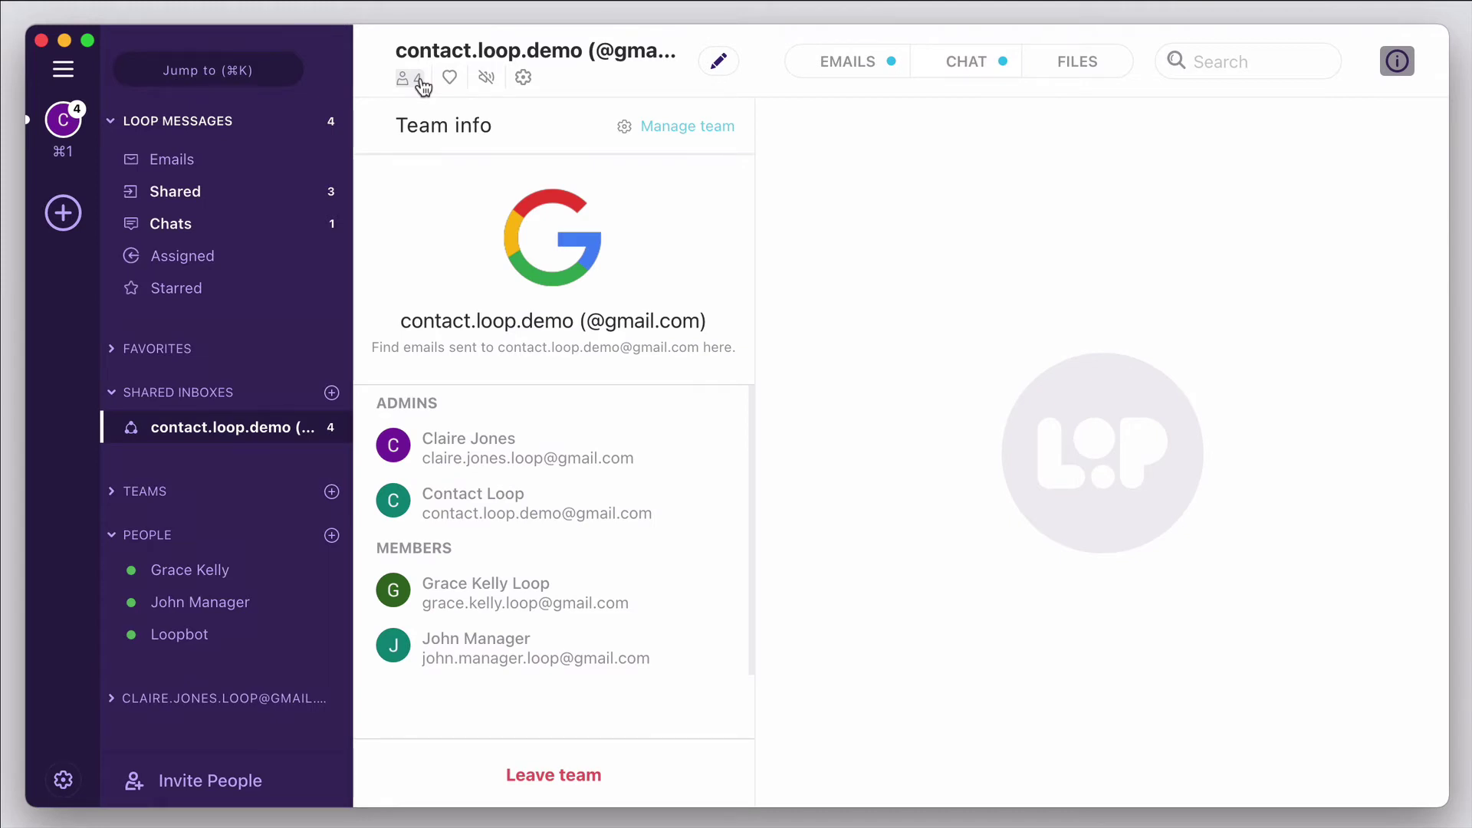
click(422, 85)
click(487, 754)
text(Great)
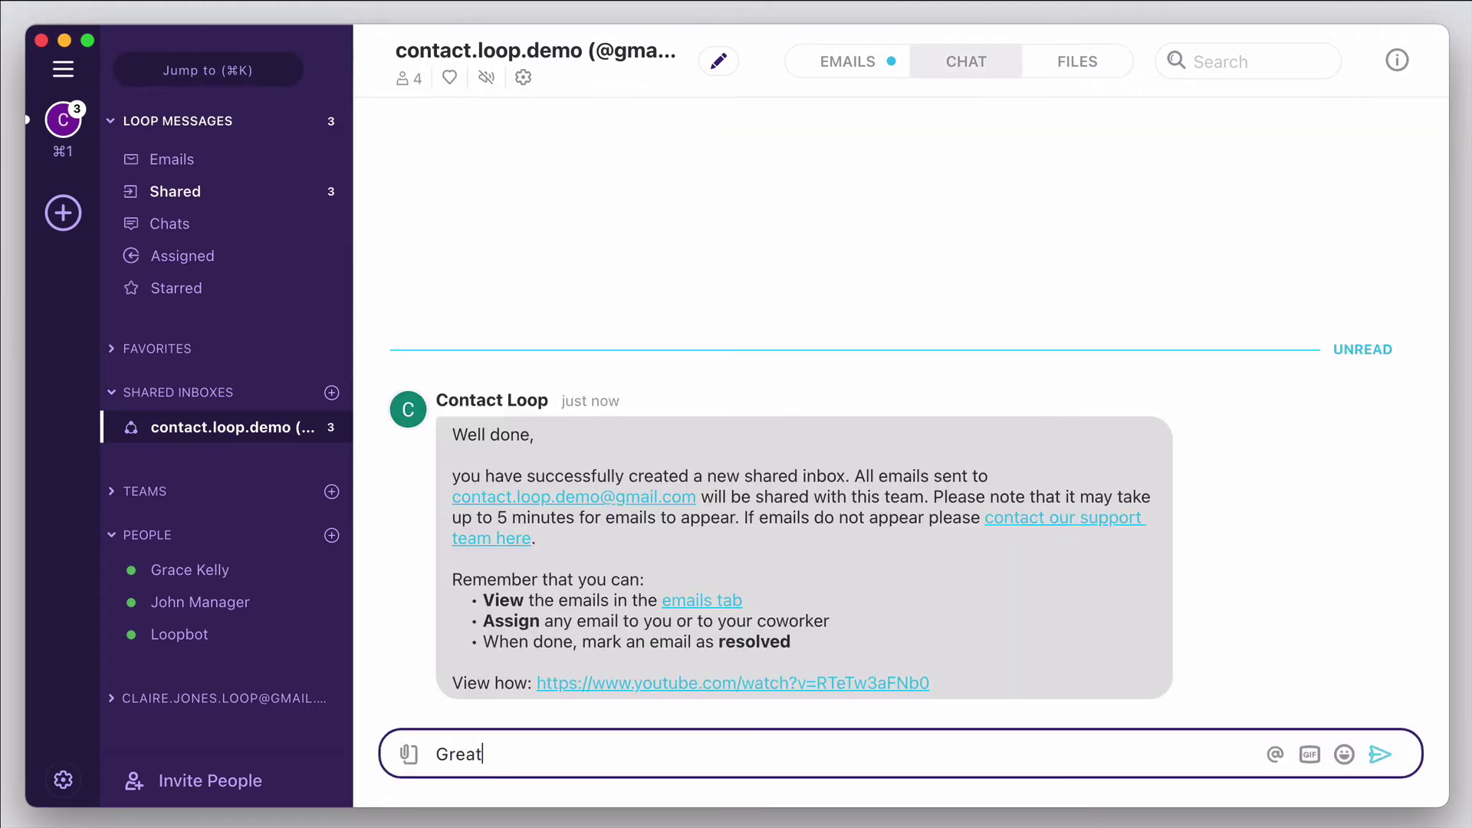
text( to have everyone here in Loop)
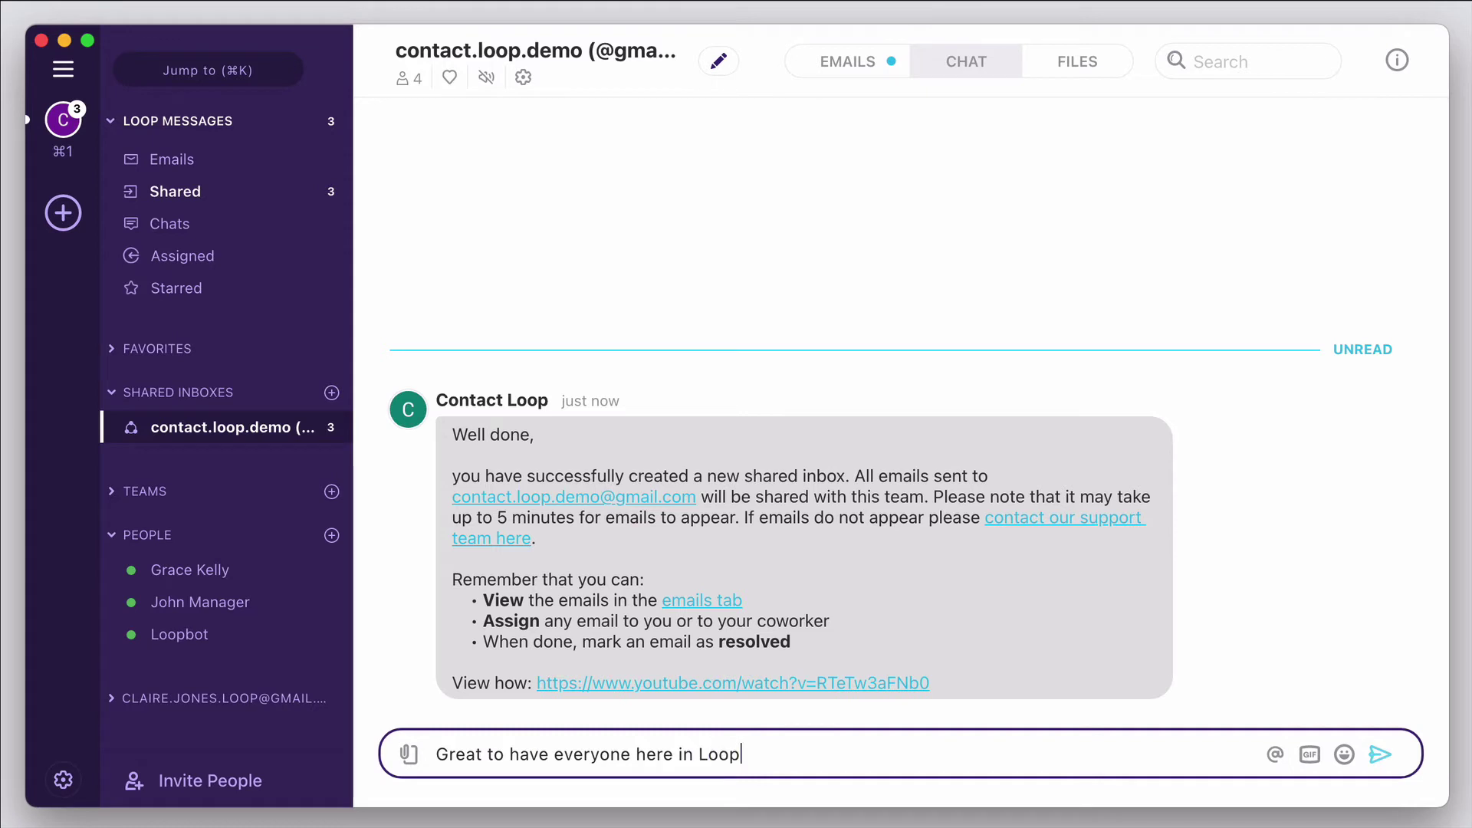
text(, I'll start organizing our inbox now.)
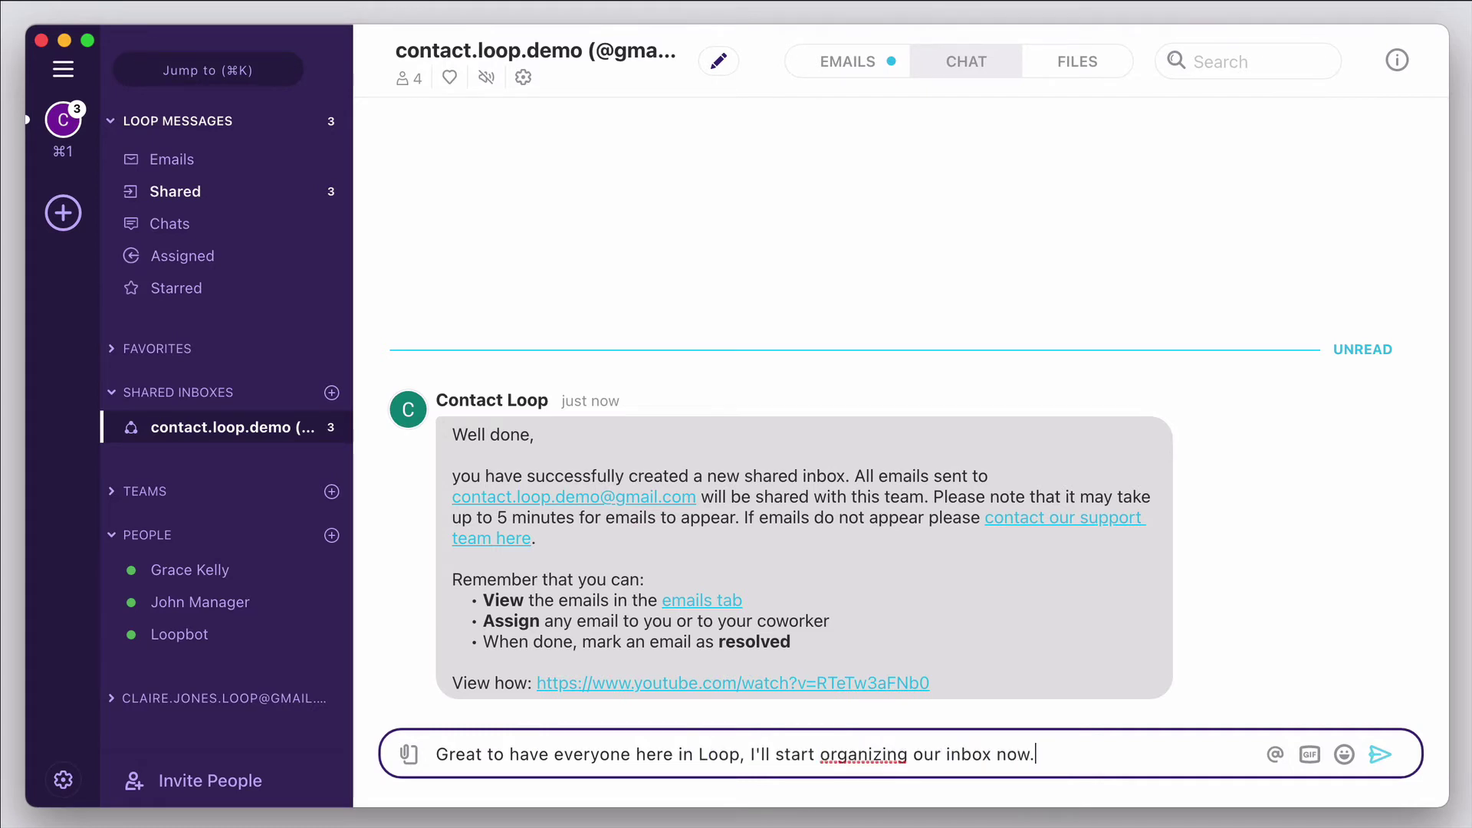
key(Return)
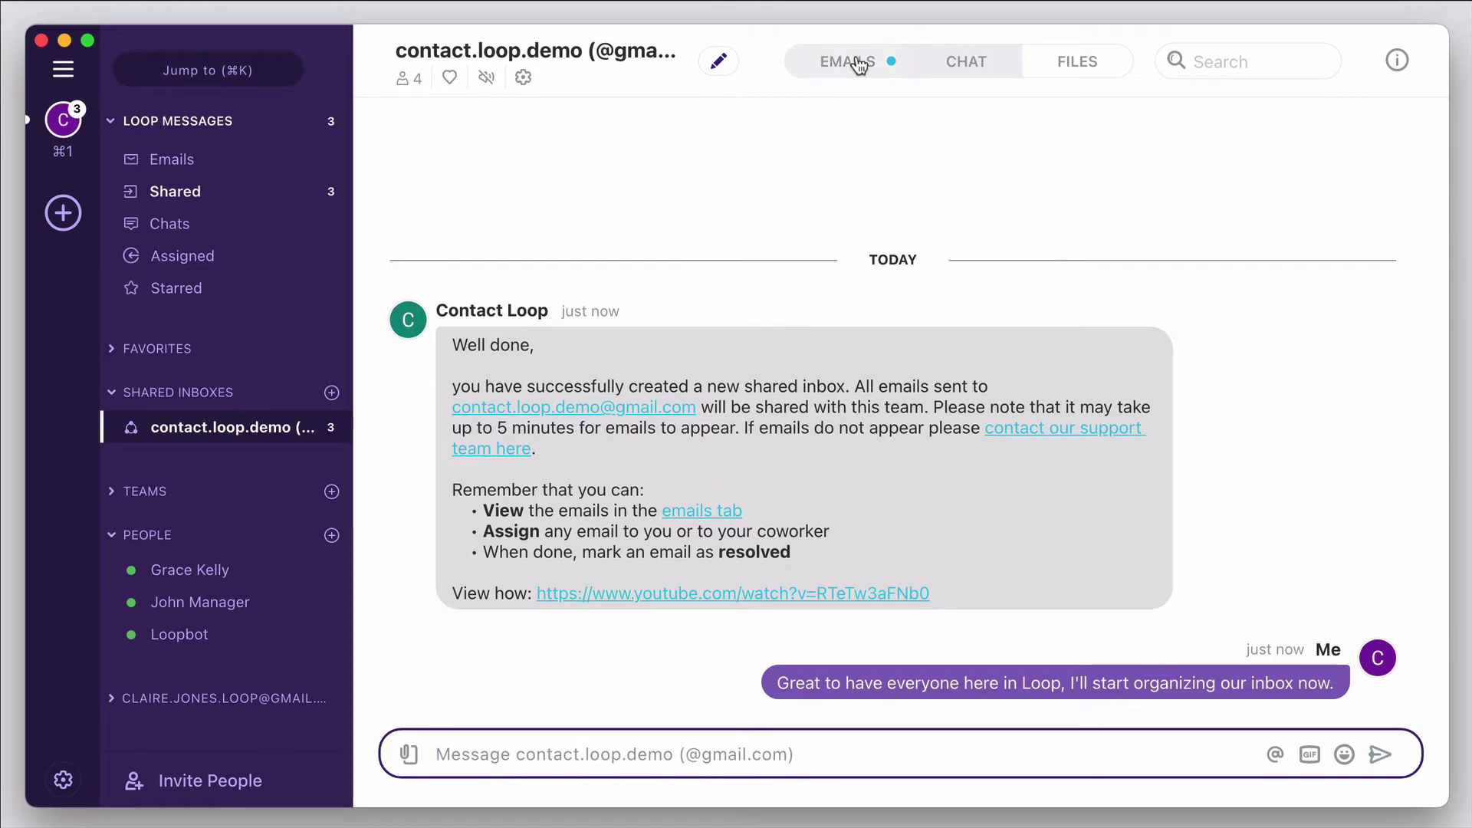
- Assign the Google security email in the shared inbox to the manager
click(859, 65)
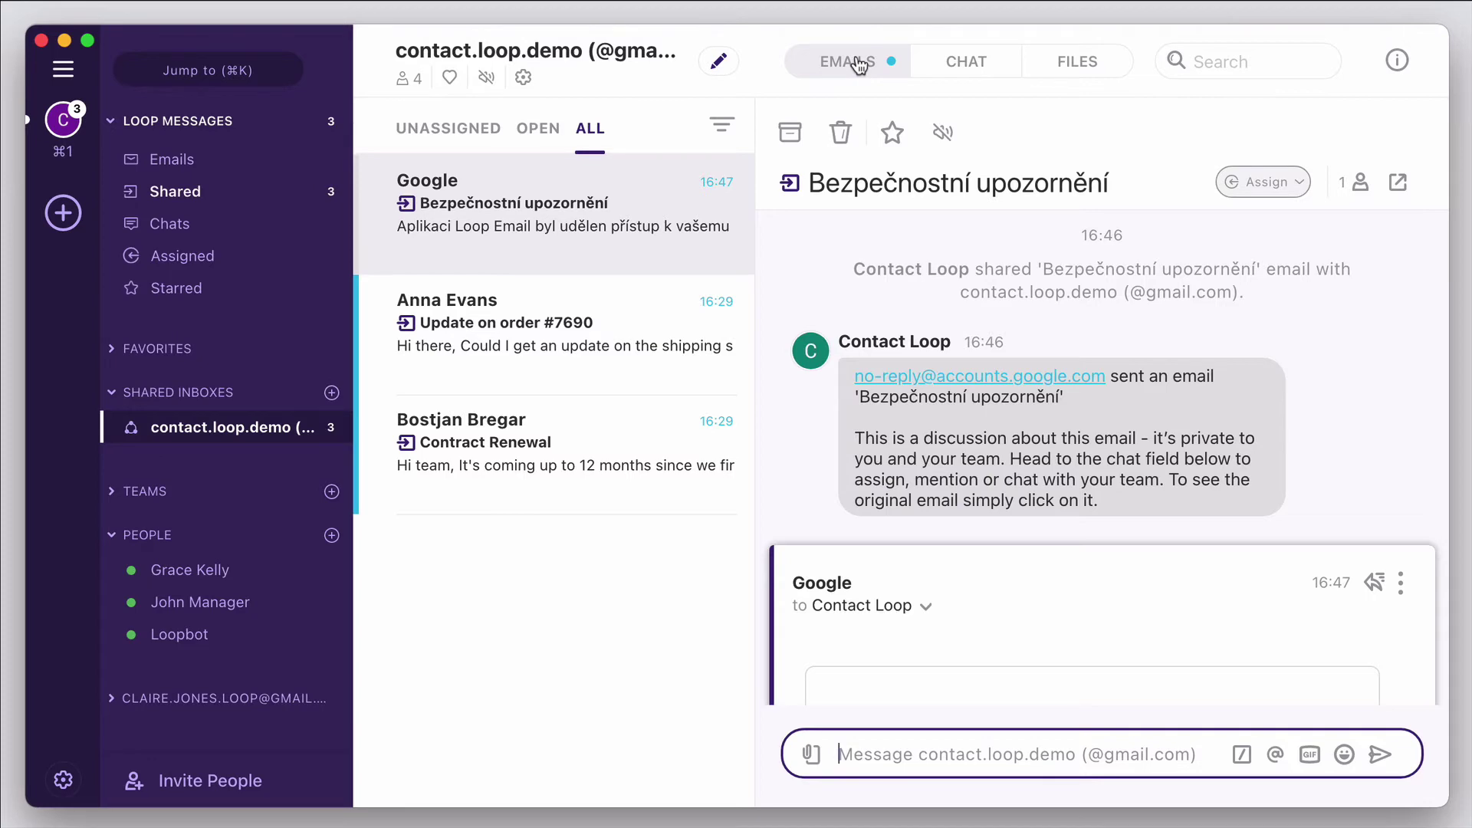
scroll(1294, 374, down, 5)
click(1258, 186)
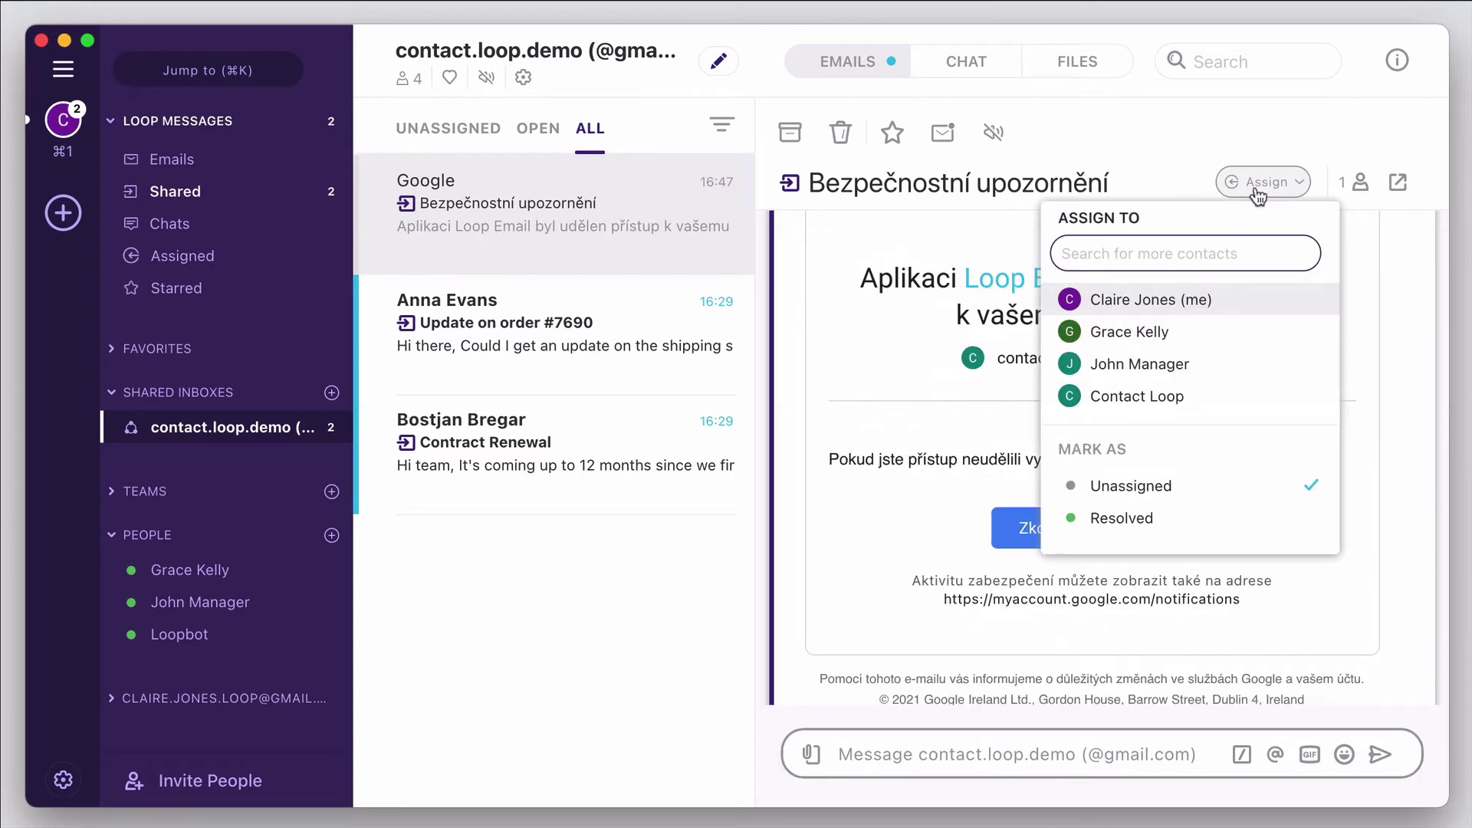
click(1212, 365)
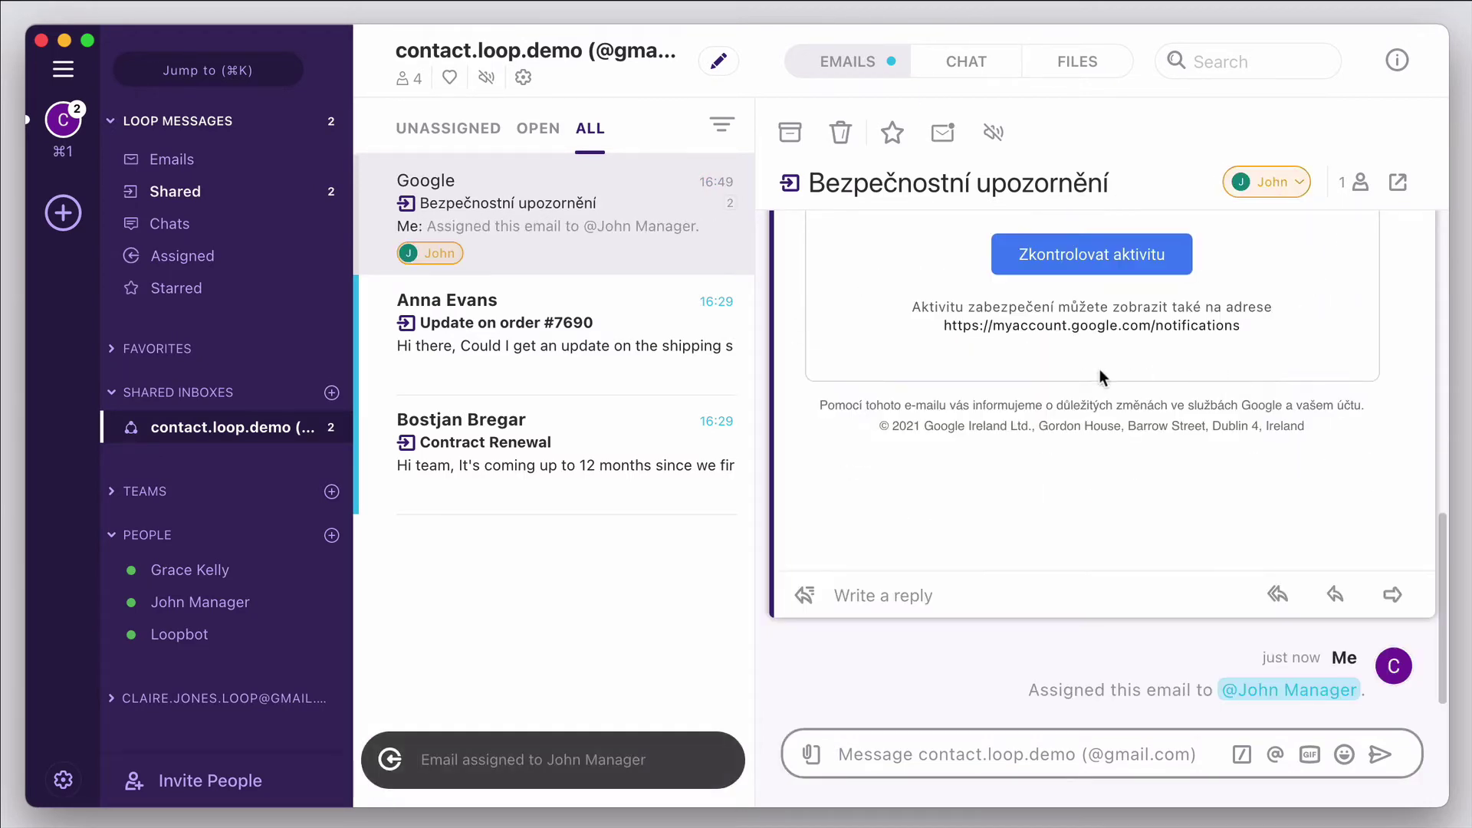
- Assign the order-update email to another teammate
click(592, 342)
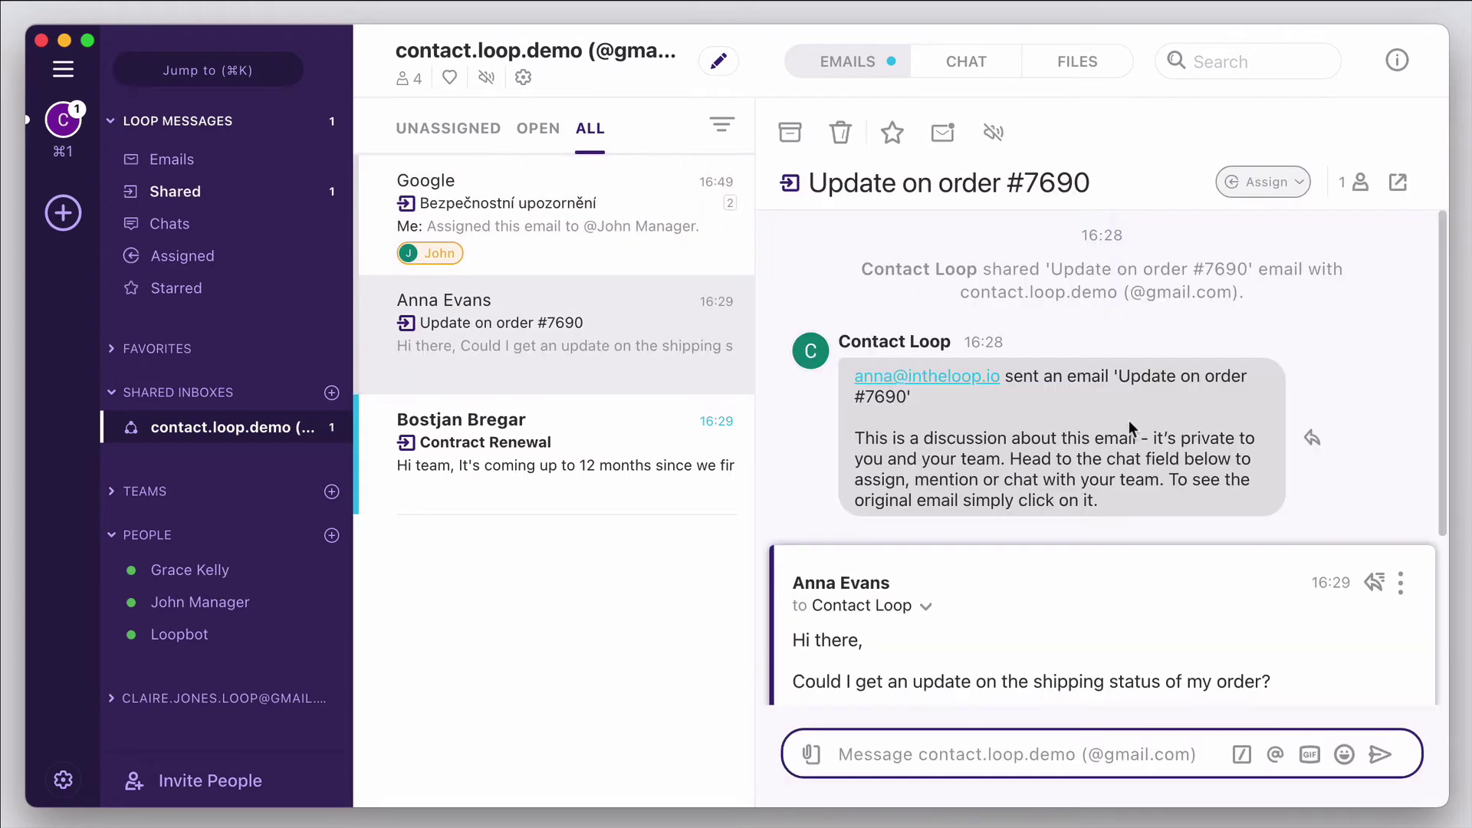
scroll(1132, 428, down, 5)
click(1273, 184)
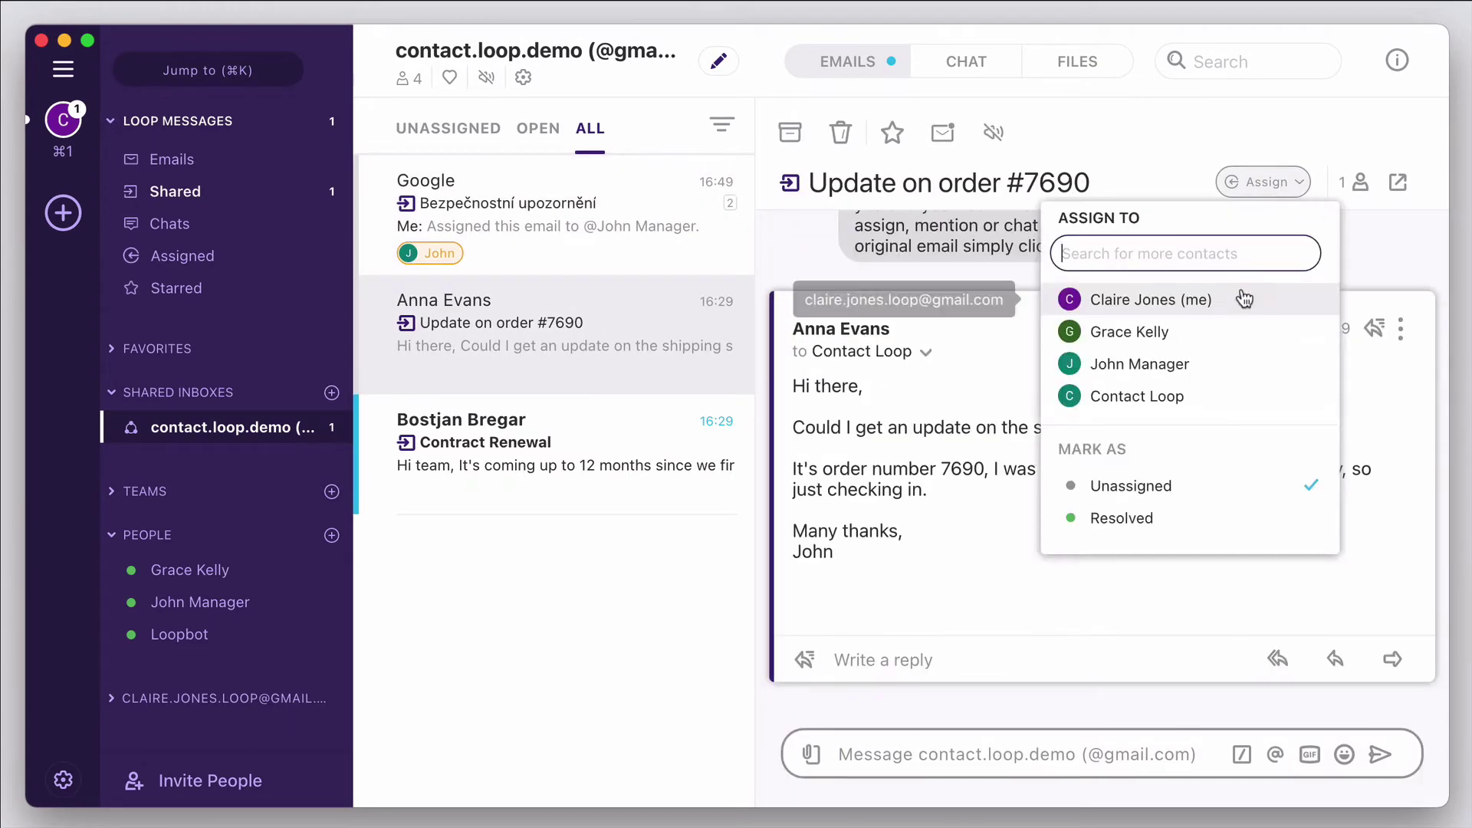
click(1223, 333)
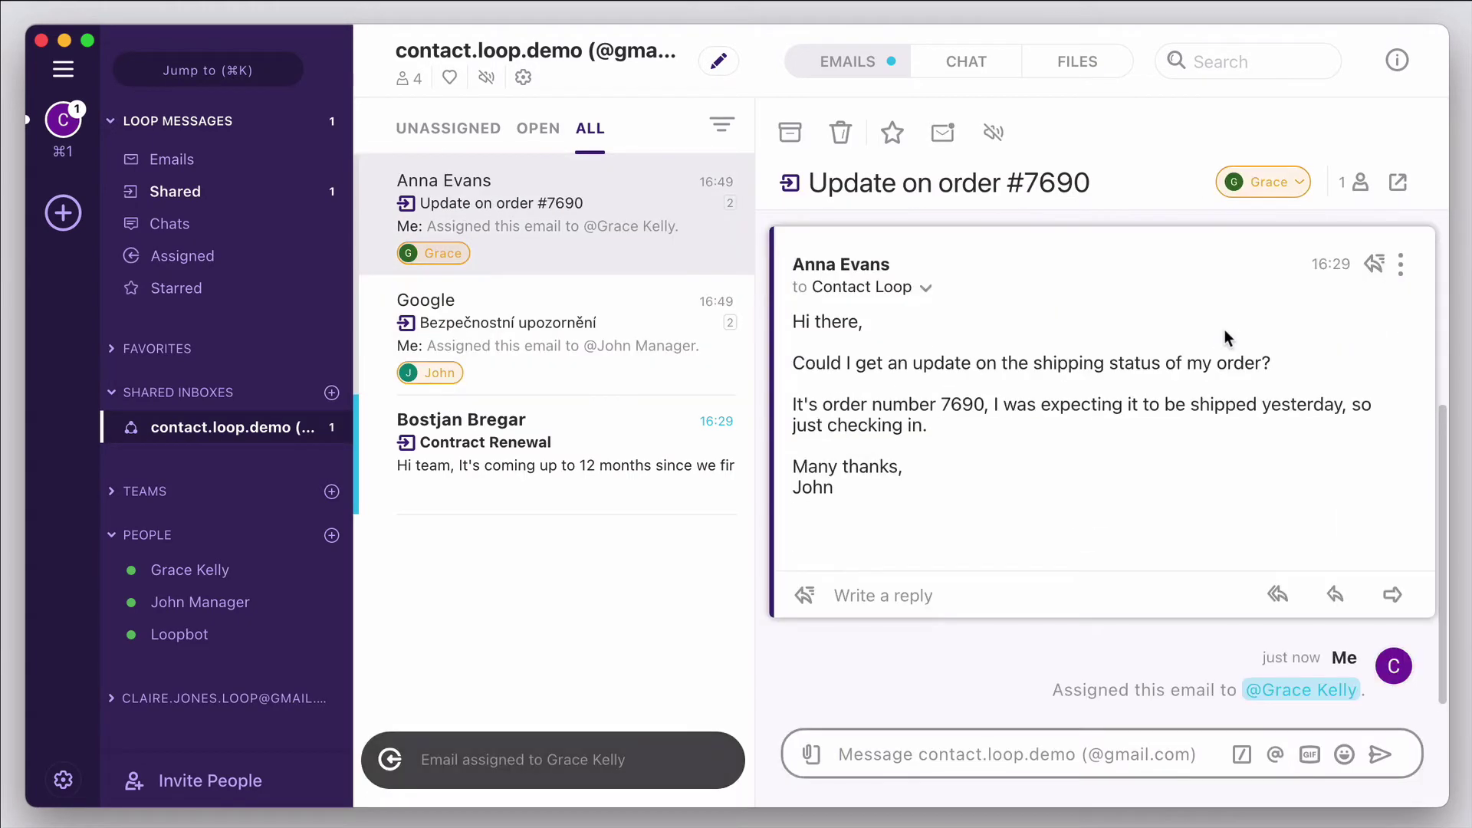
- Assign the Contract Renewal email to yourself
click(643, 459)
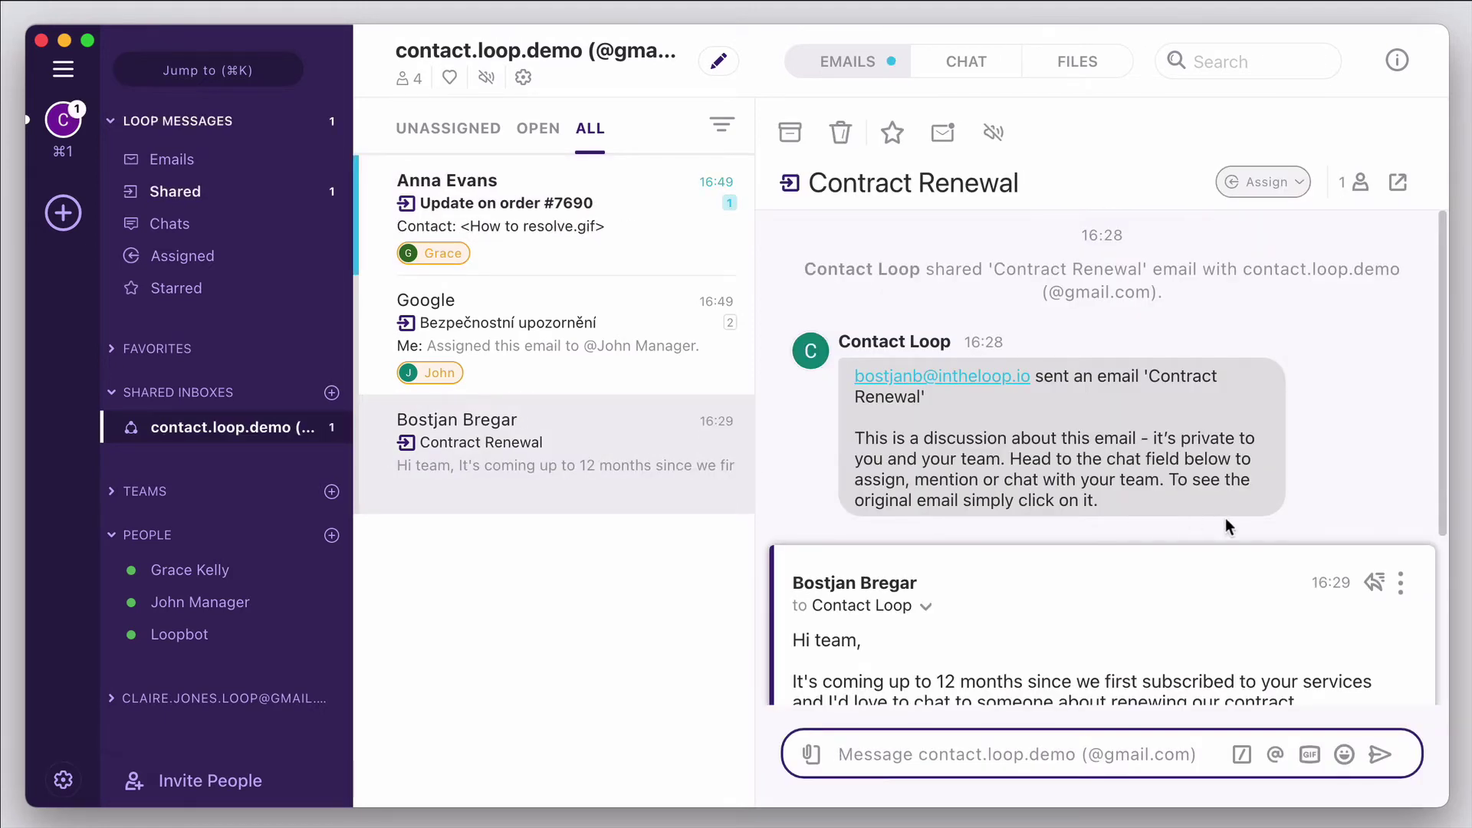
scroll(1228, 527, down, 5)
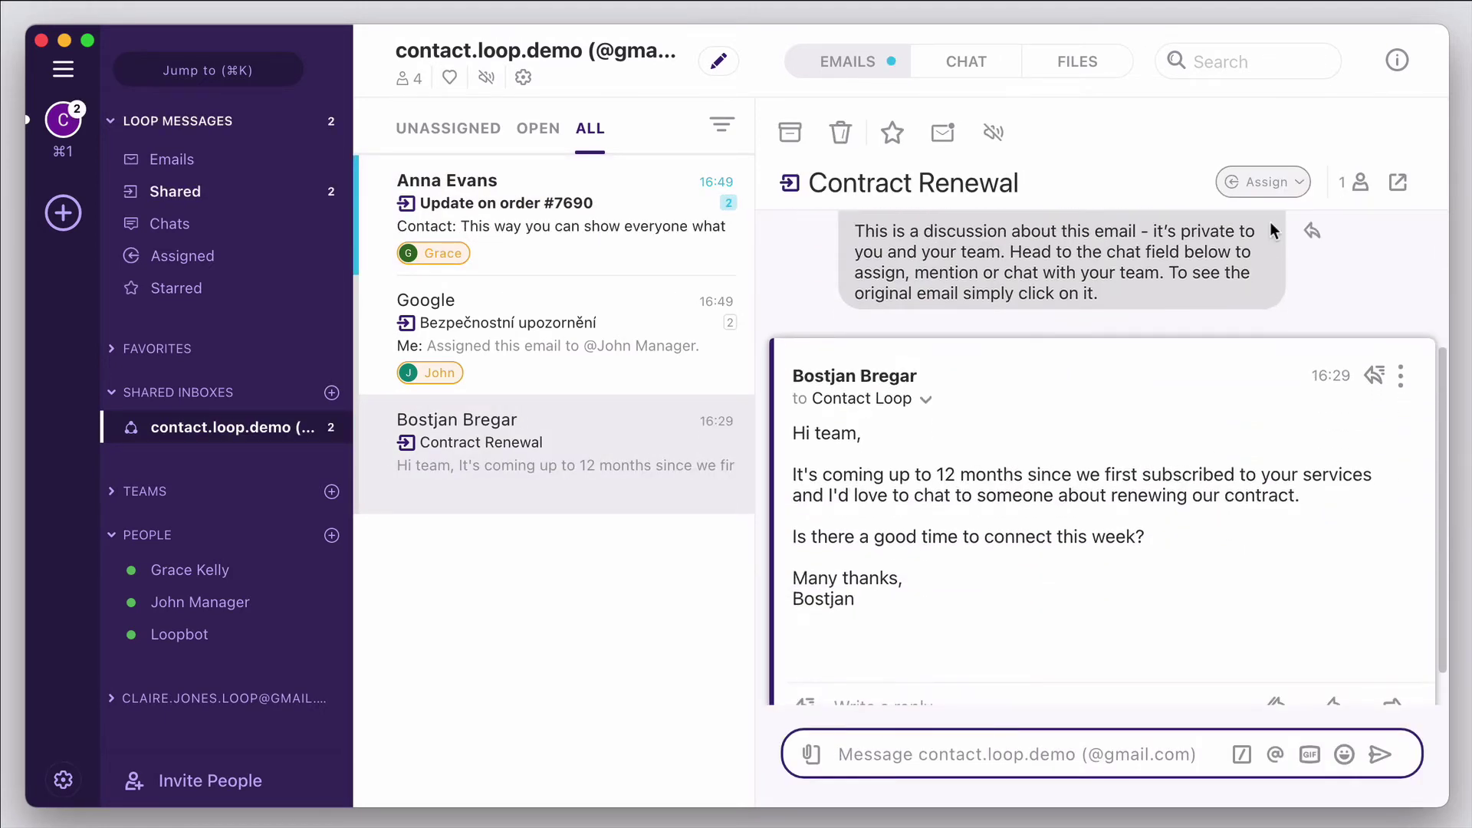
click(1273, 184)
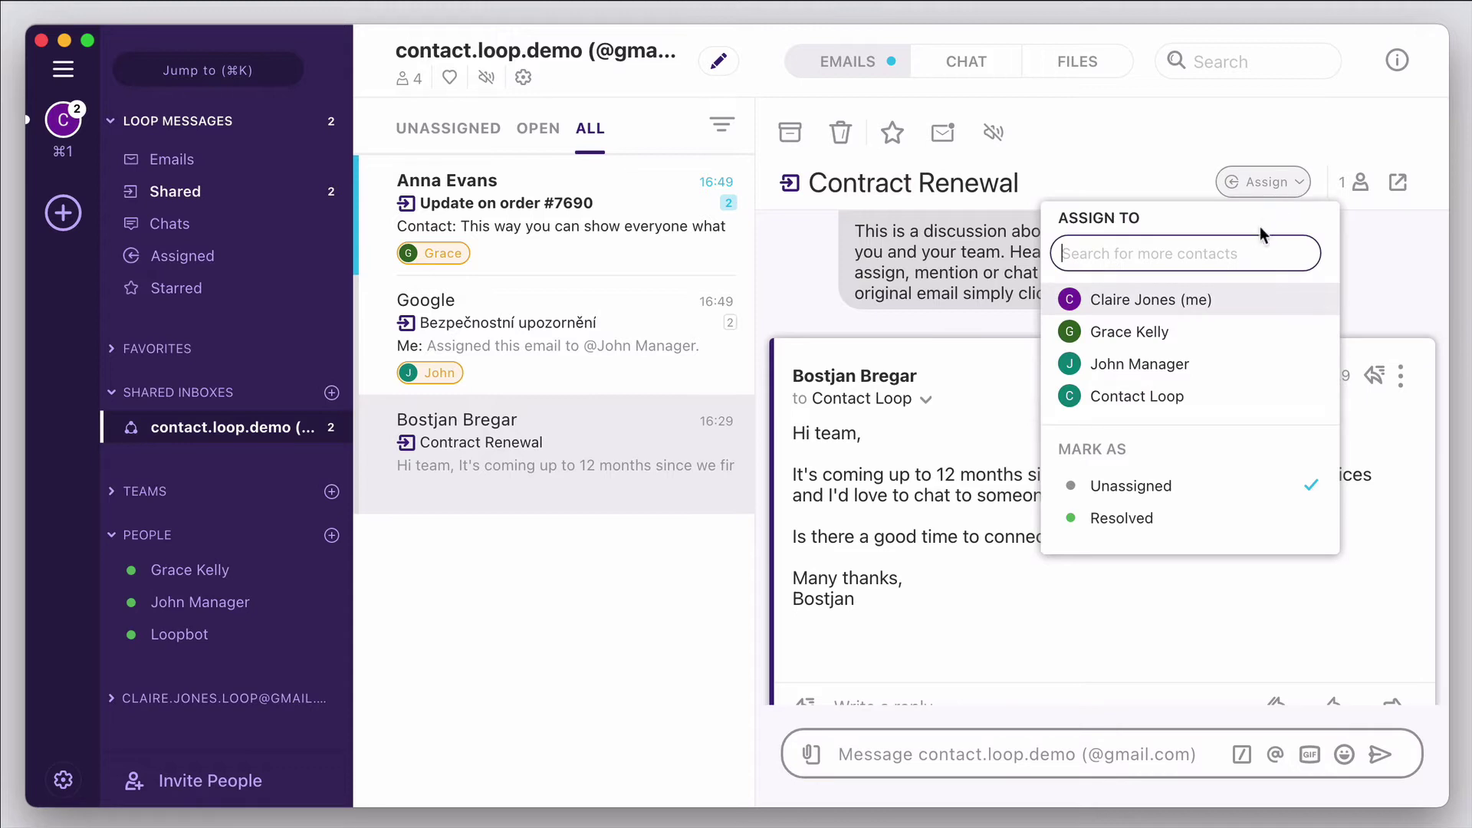
click(1244, 298)
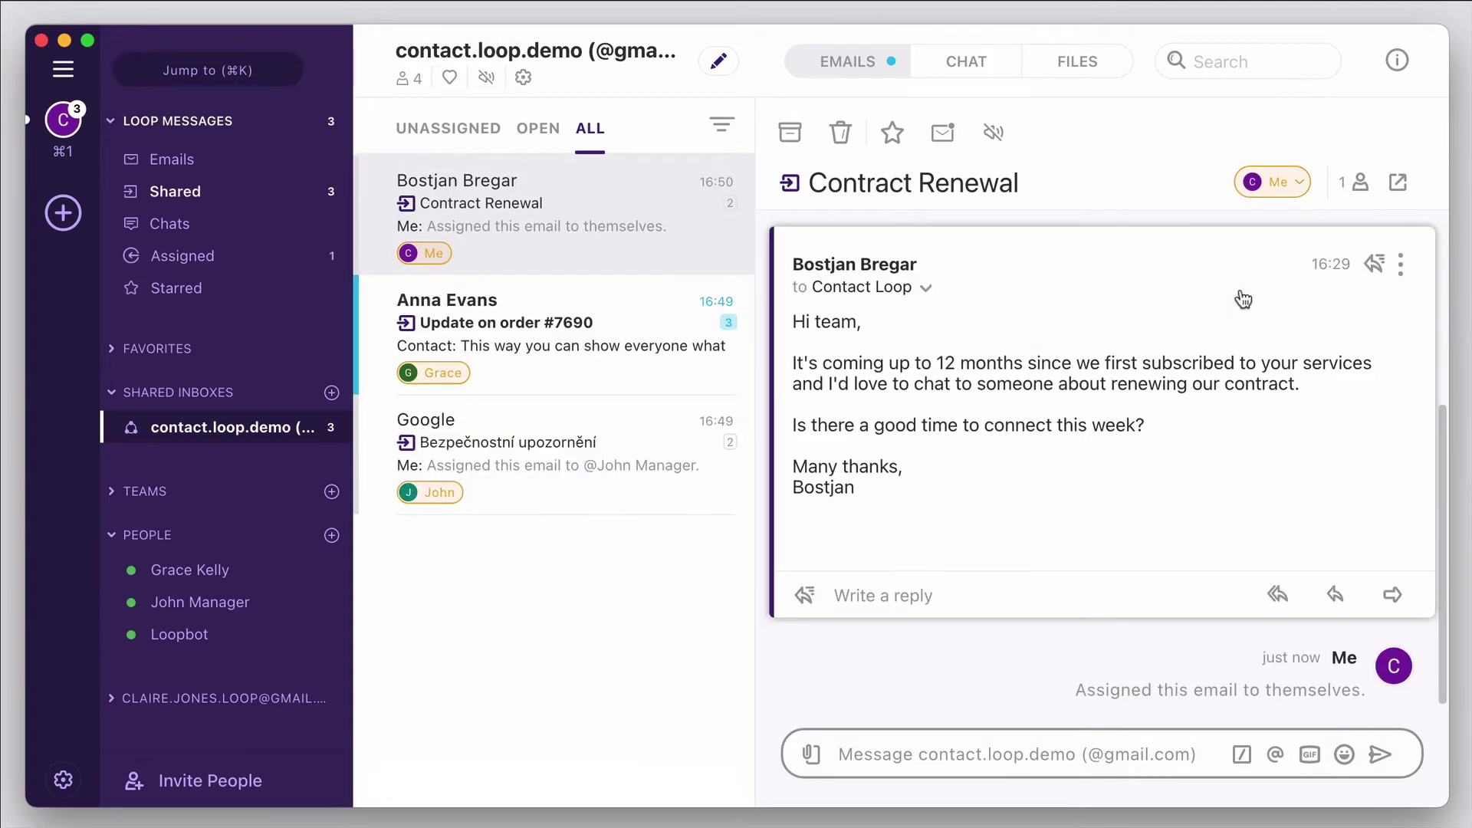
- Reply to Contract Renewal from Contact Loop using the Conversation link canned response
click(878, 596)
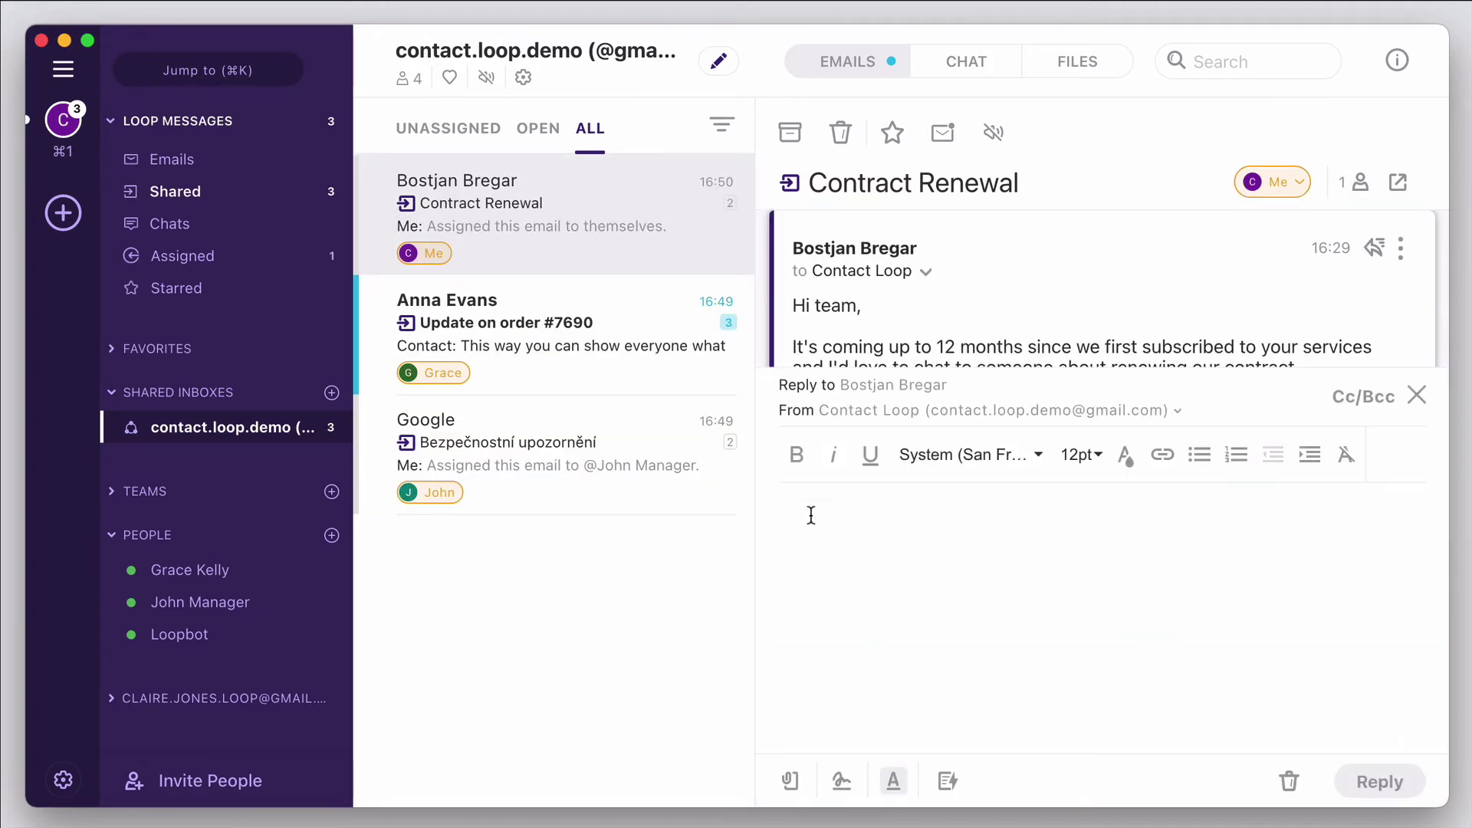
click(1178, 416)
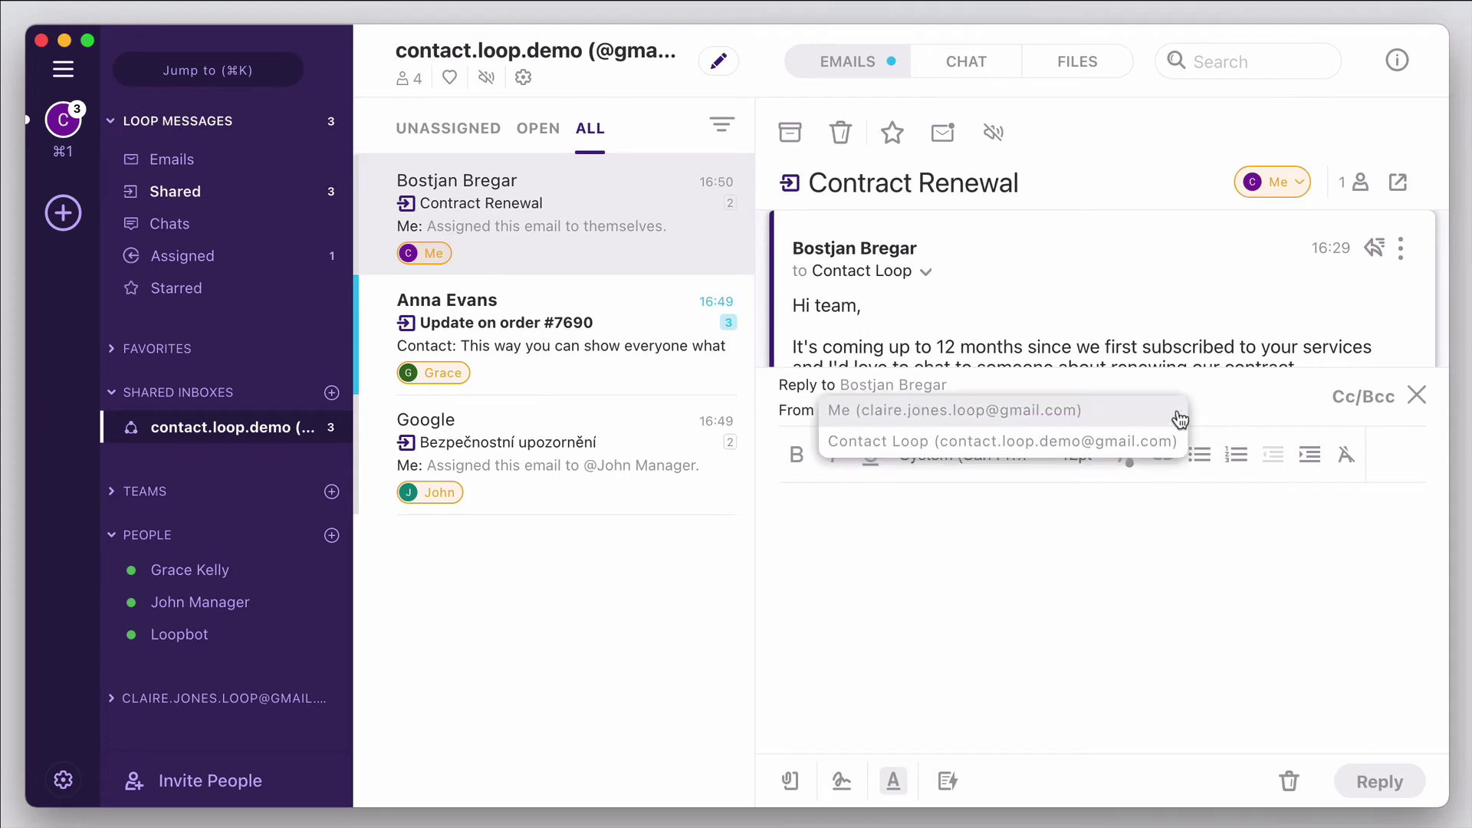
click(1116, 448)
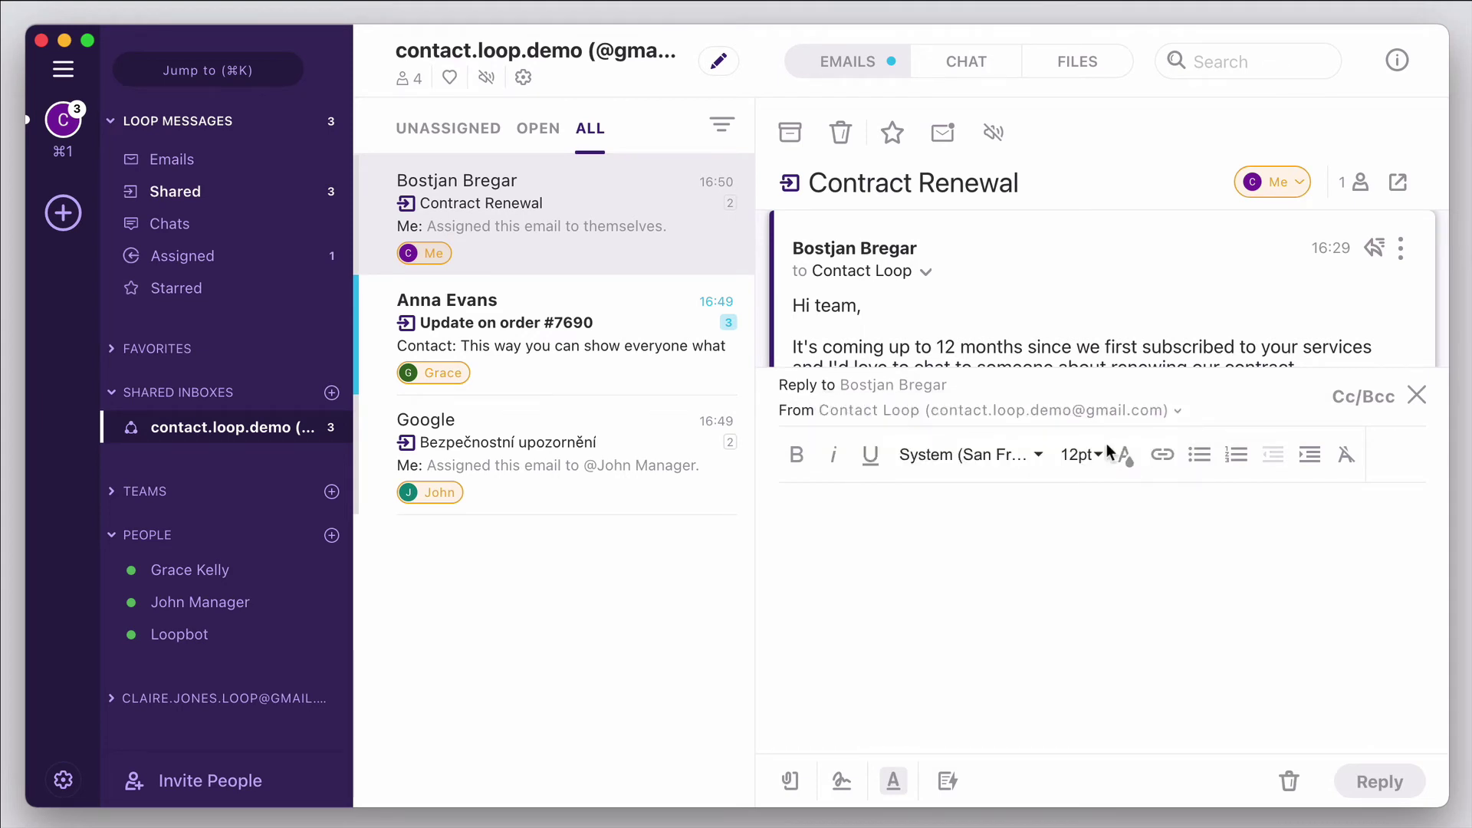
click(947, 783)
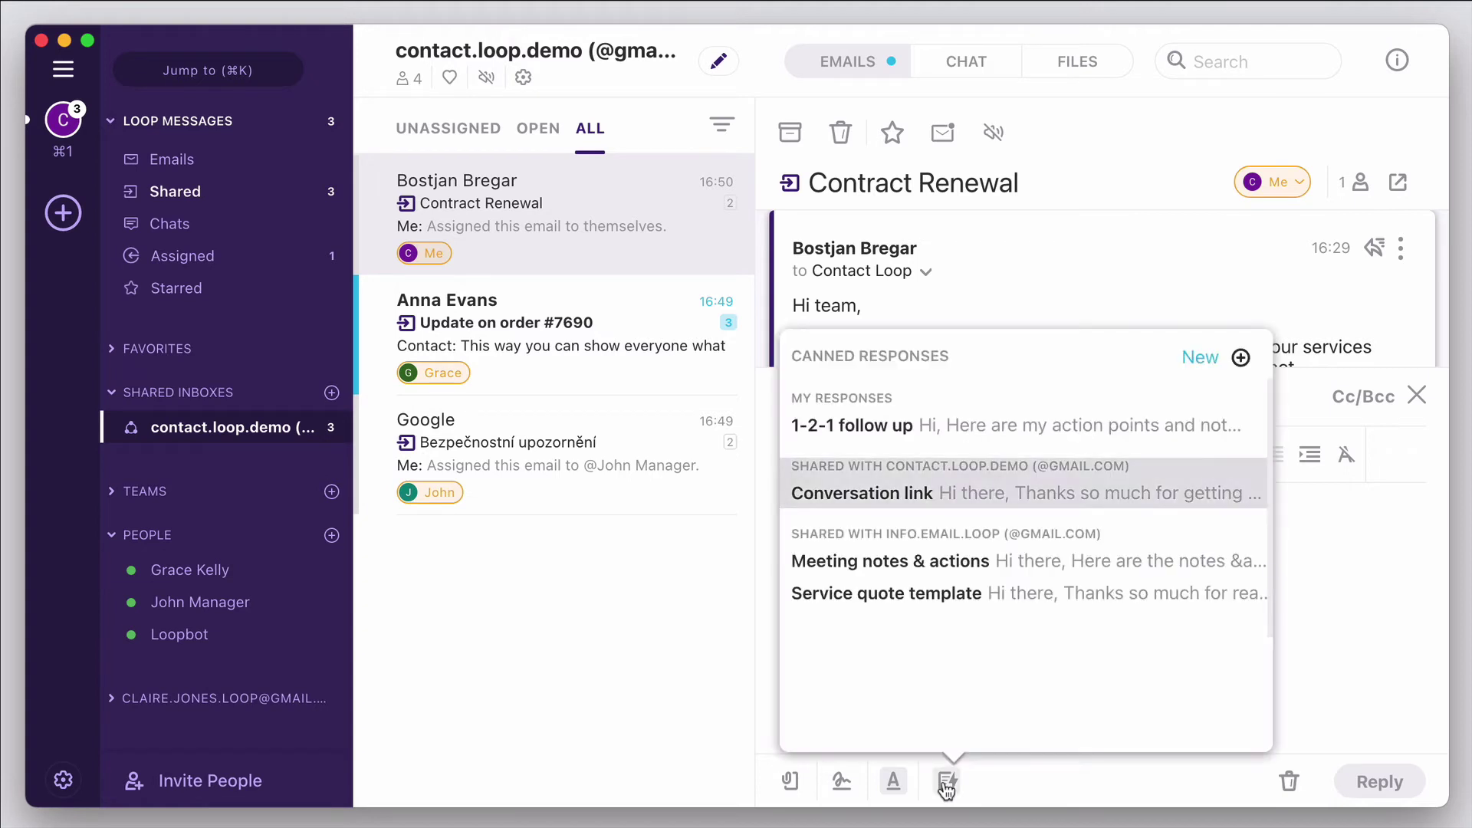
click(942, 494)
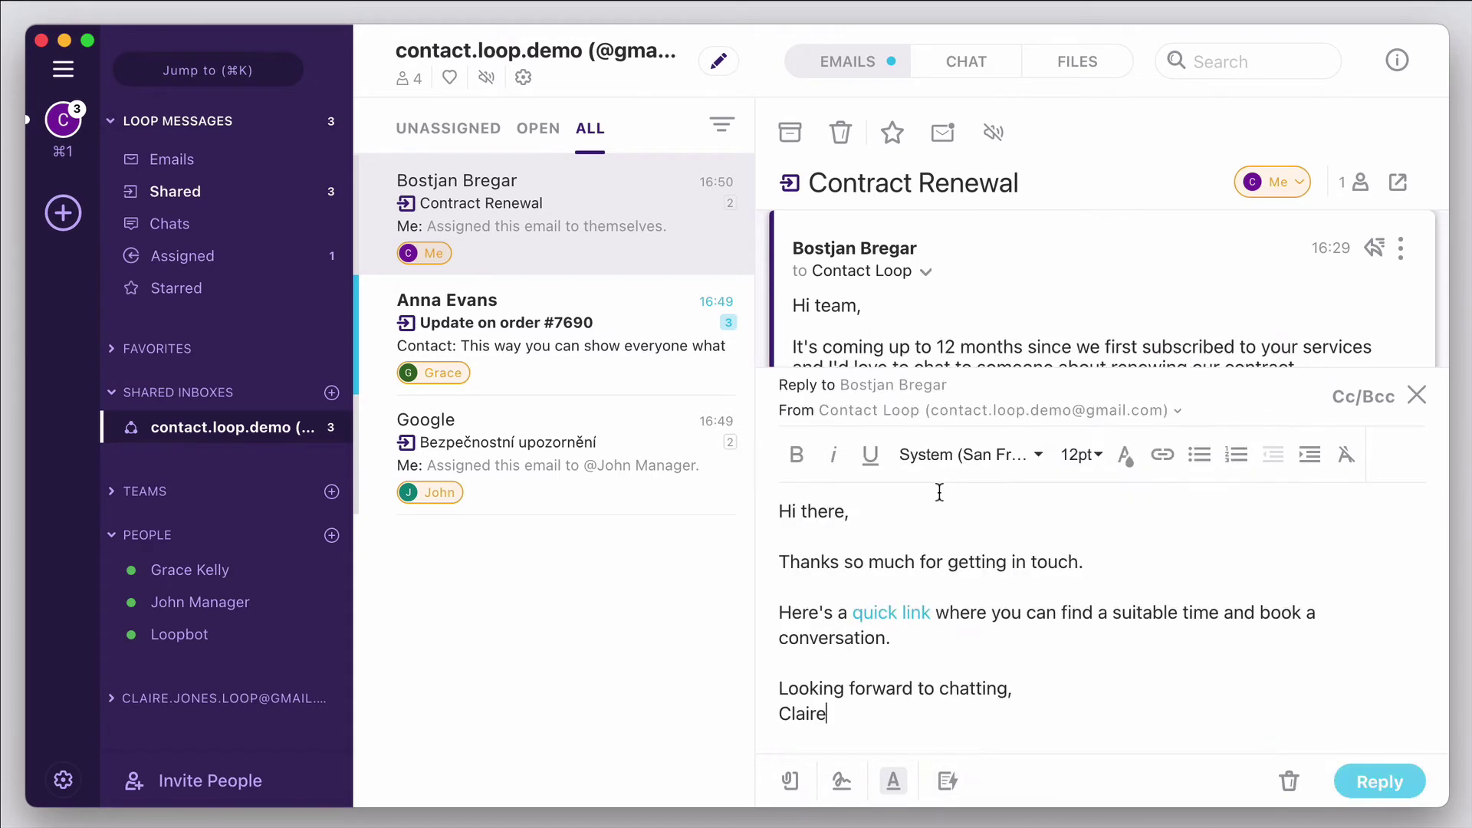
click(1380, 784)
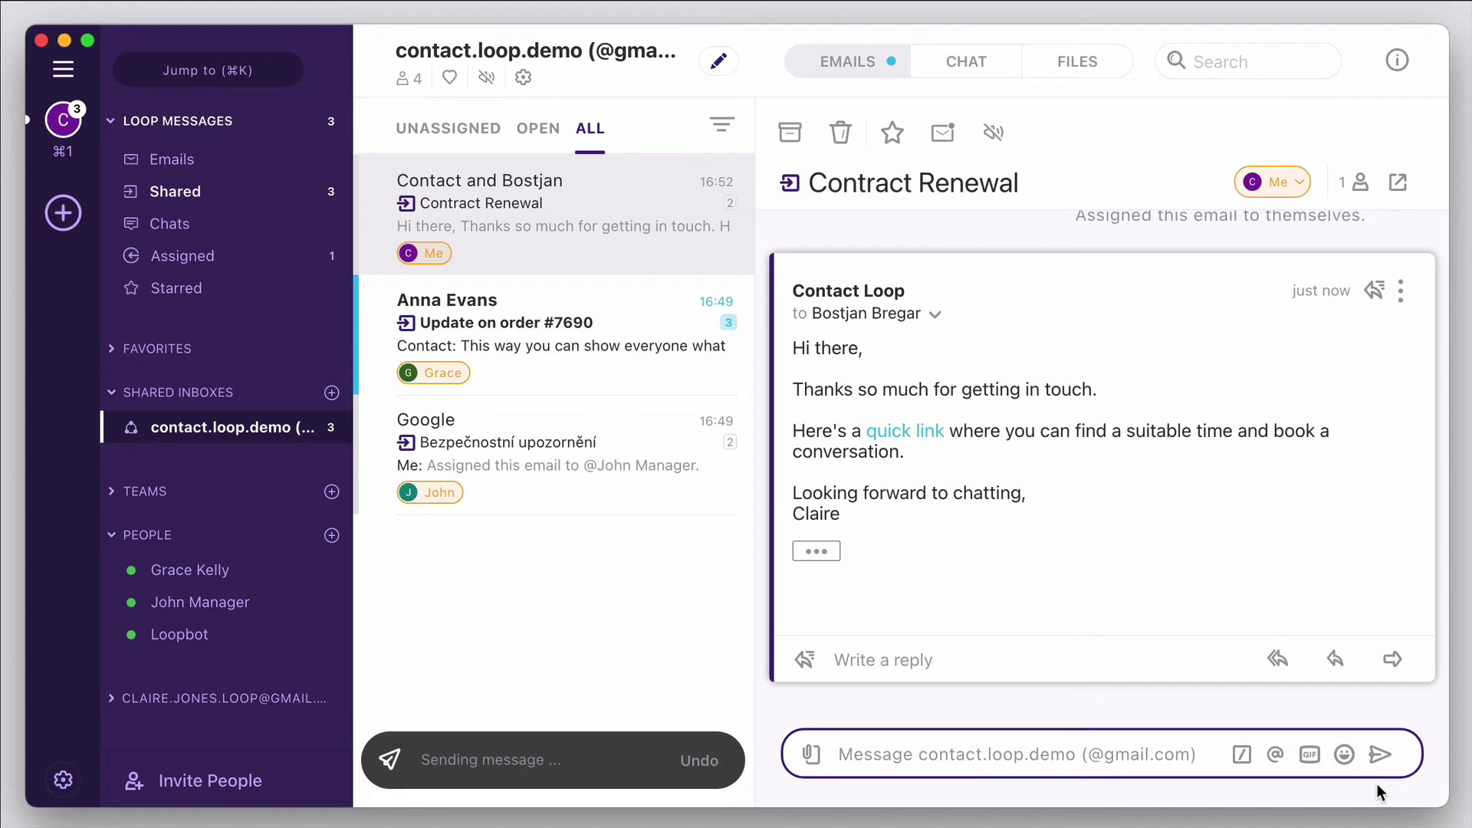
text(@)
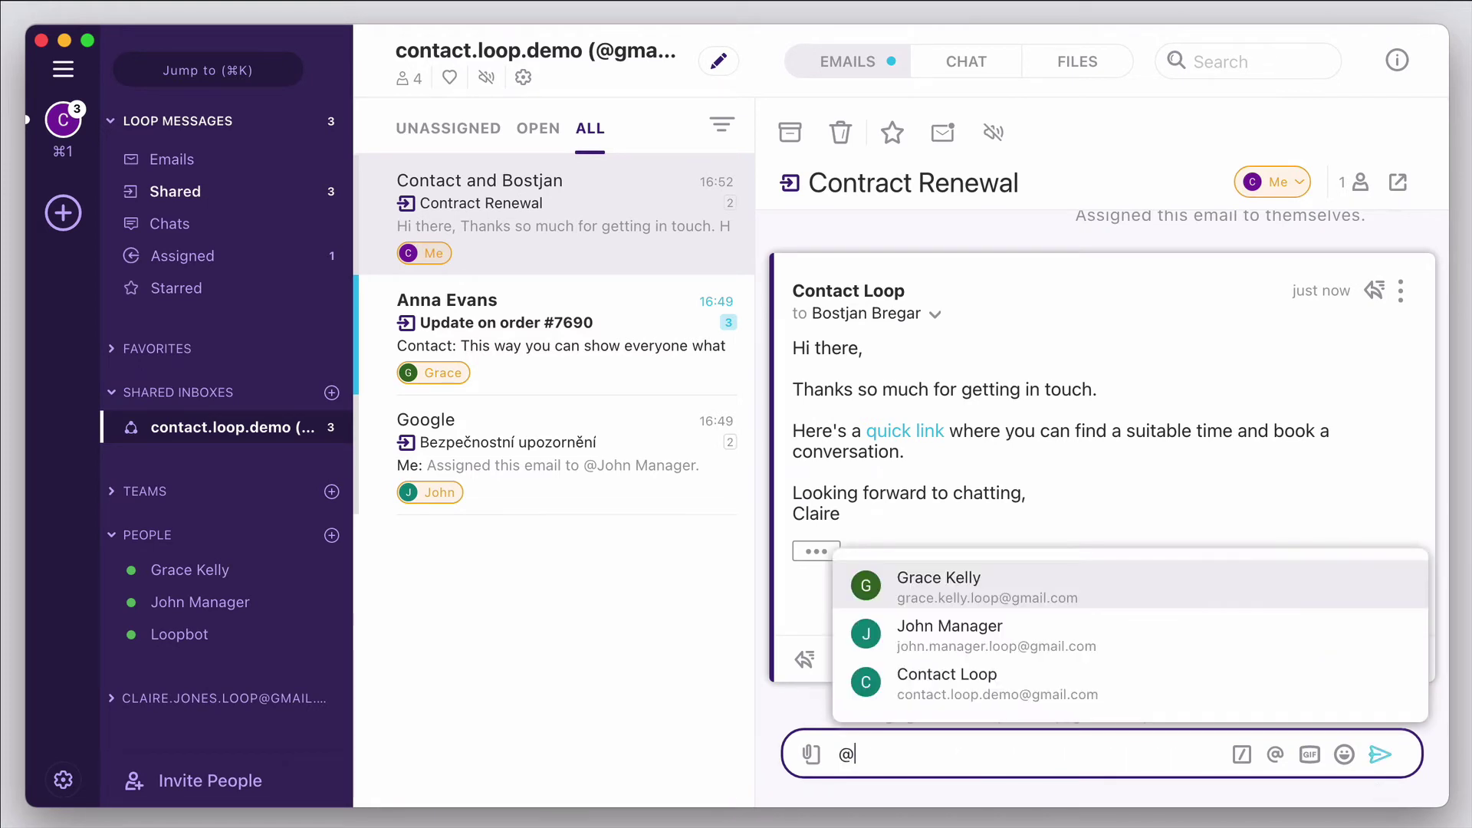
key(Return)
text(FYI, I've incl)
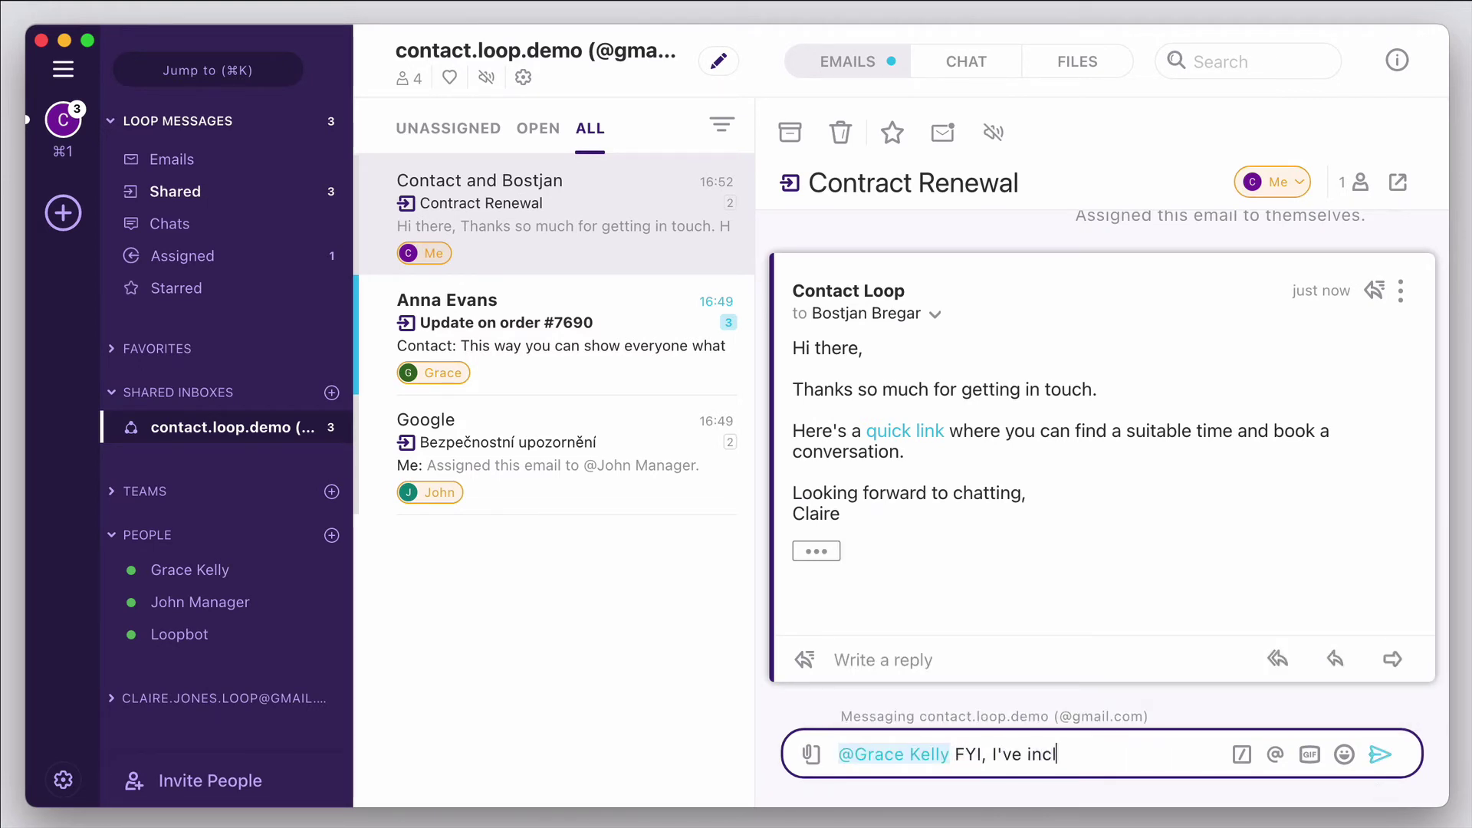
text(uded your Calendly link )
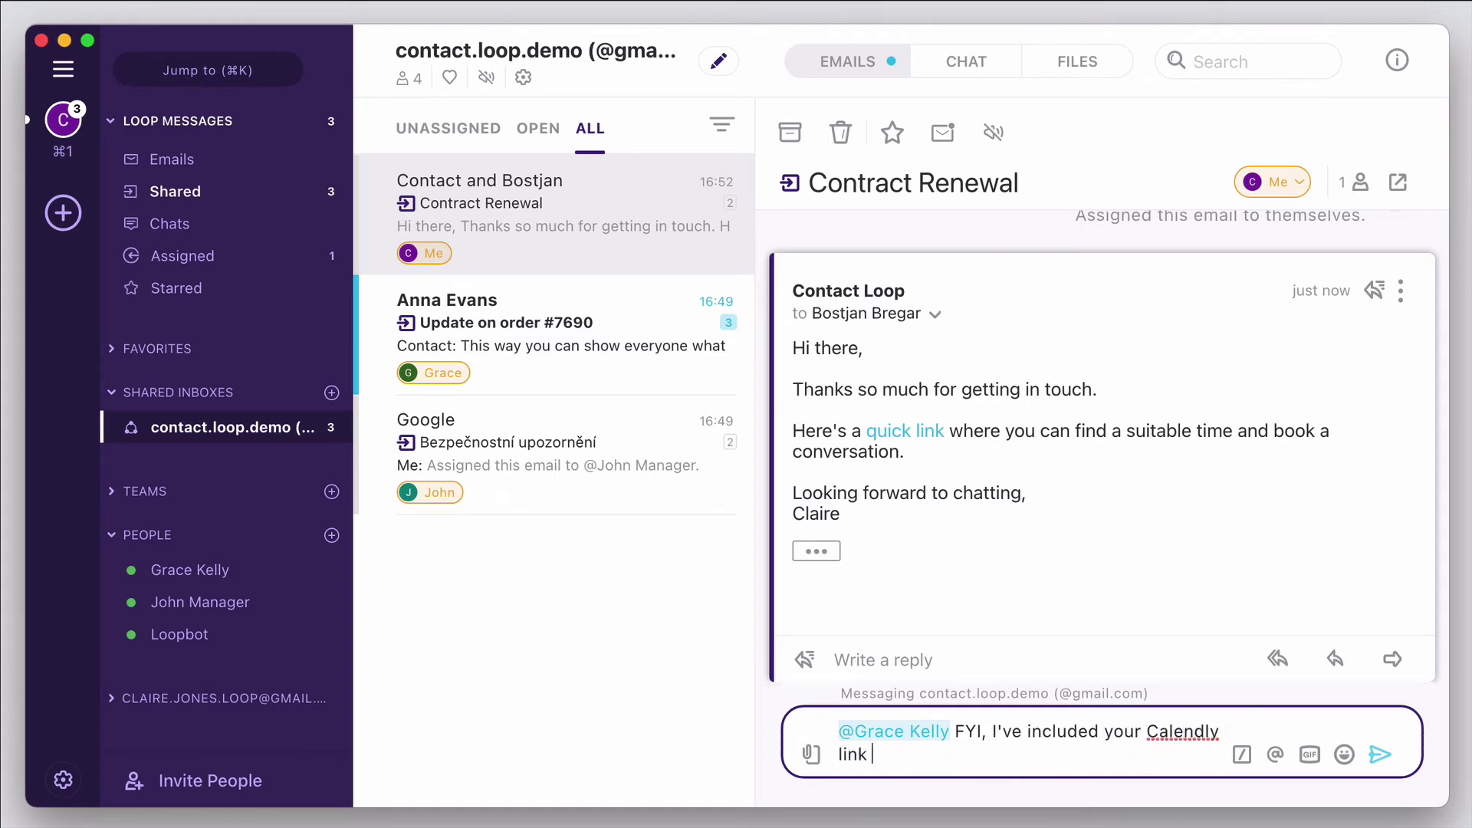
text(with this customer.)
key(Return)
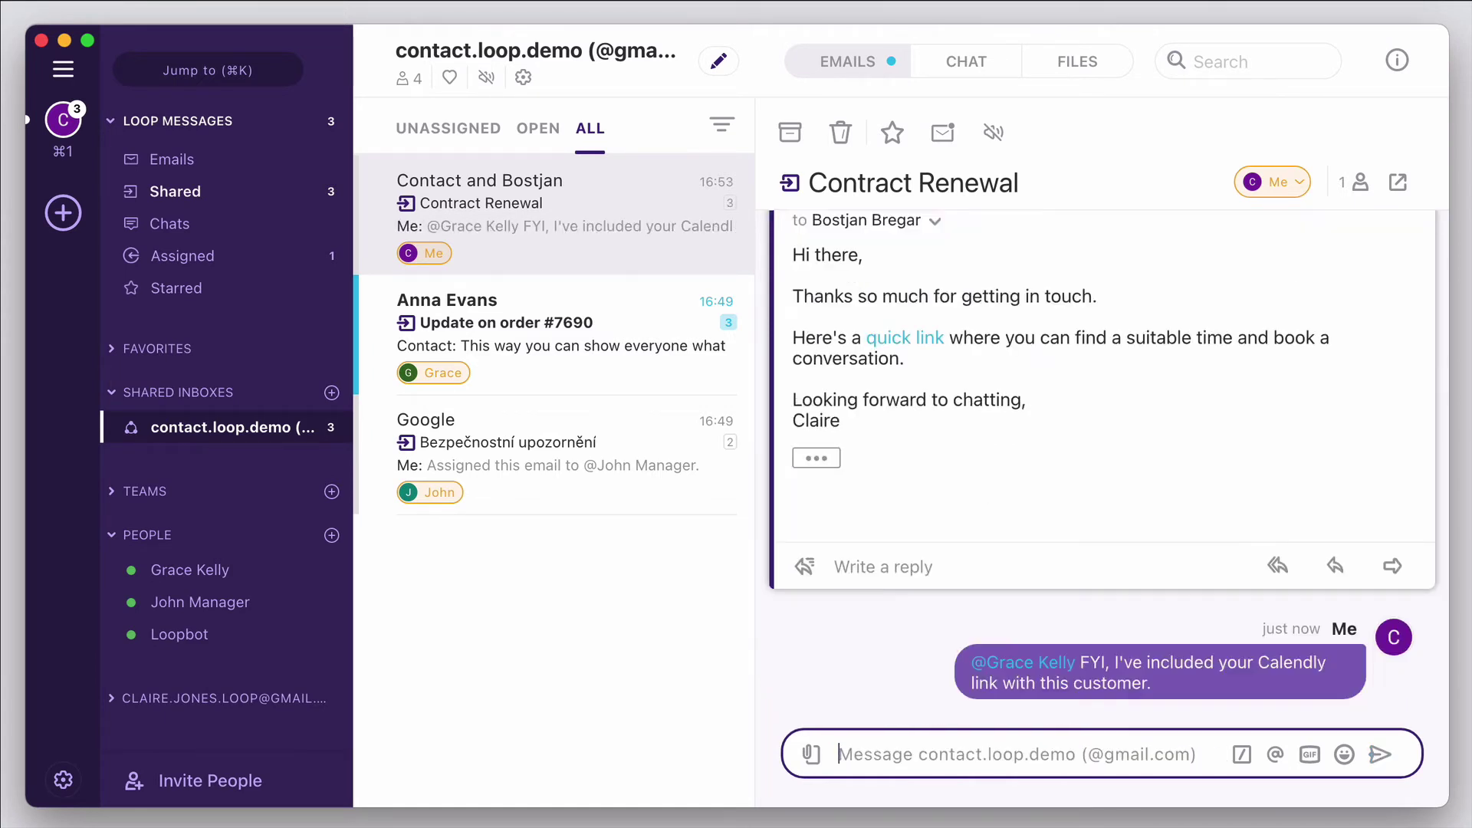
text(Can you make a note)
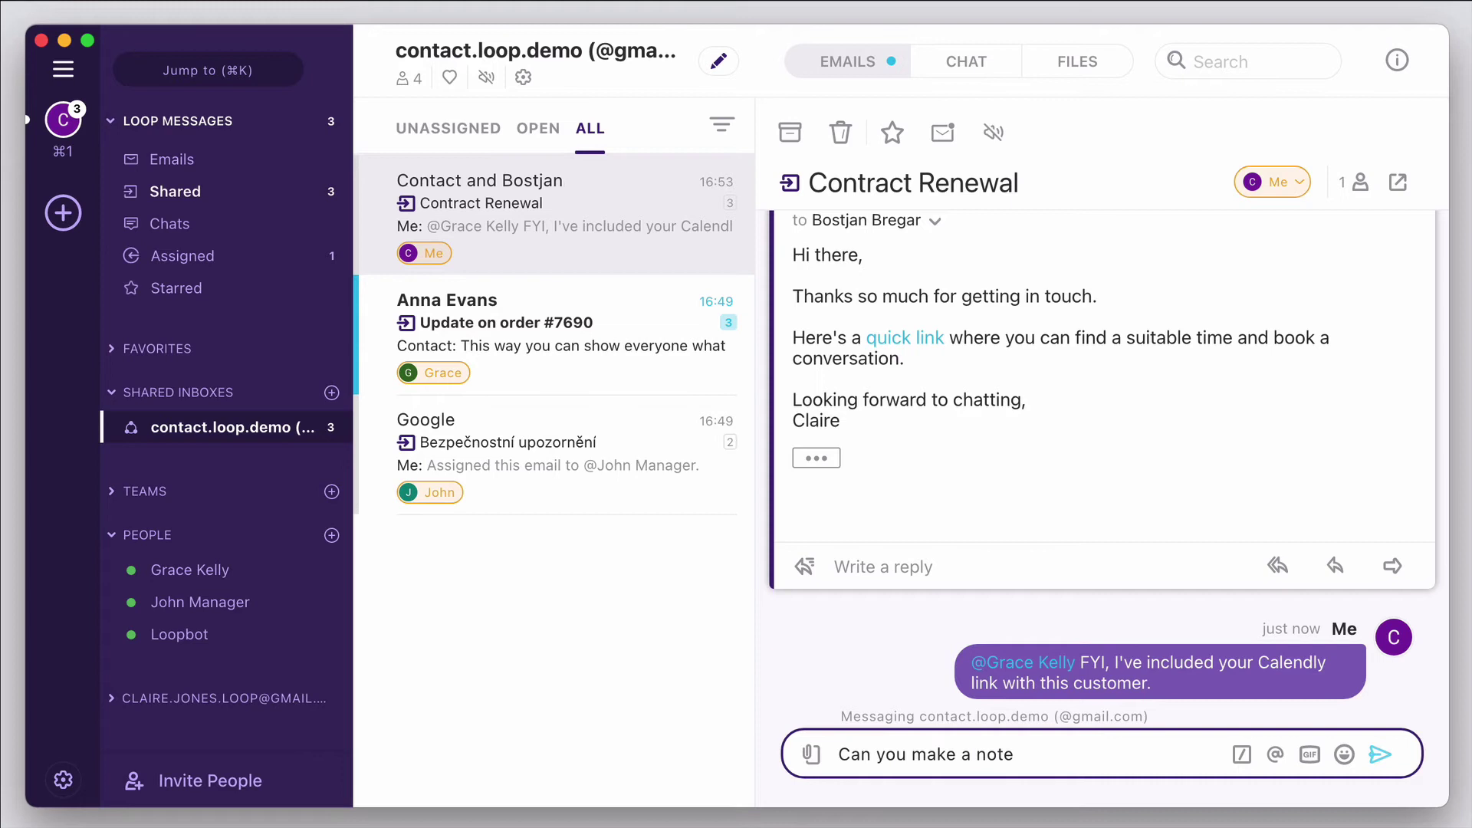
text( to follow up if they don't book i)
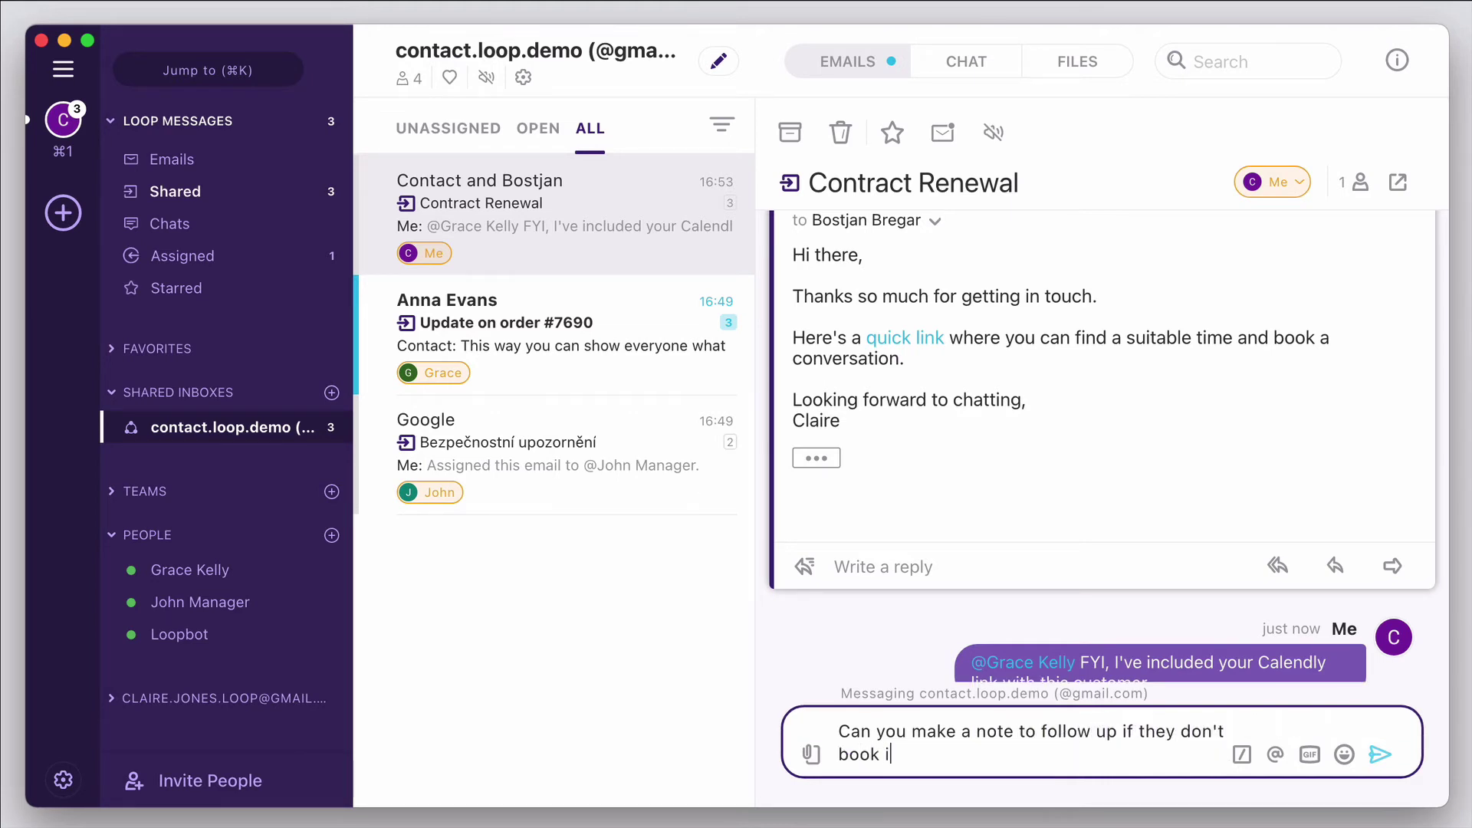
text(n? I'll resolve this email in the meantime.)
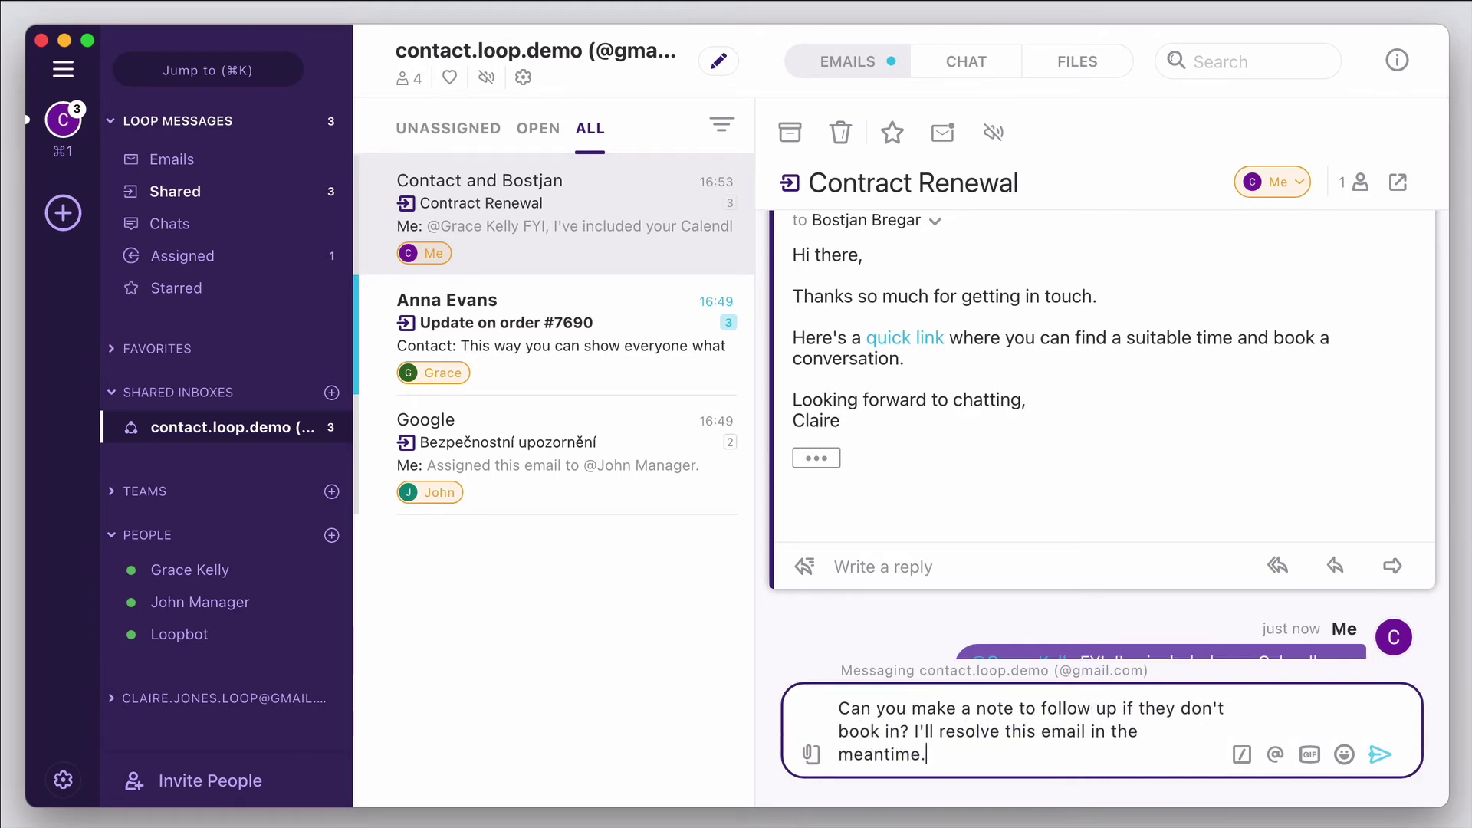
key(Return)
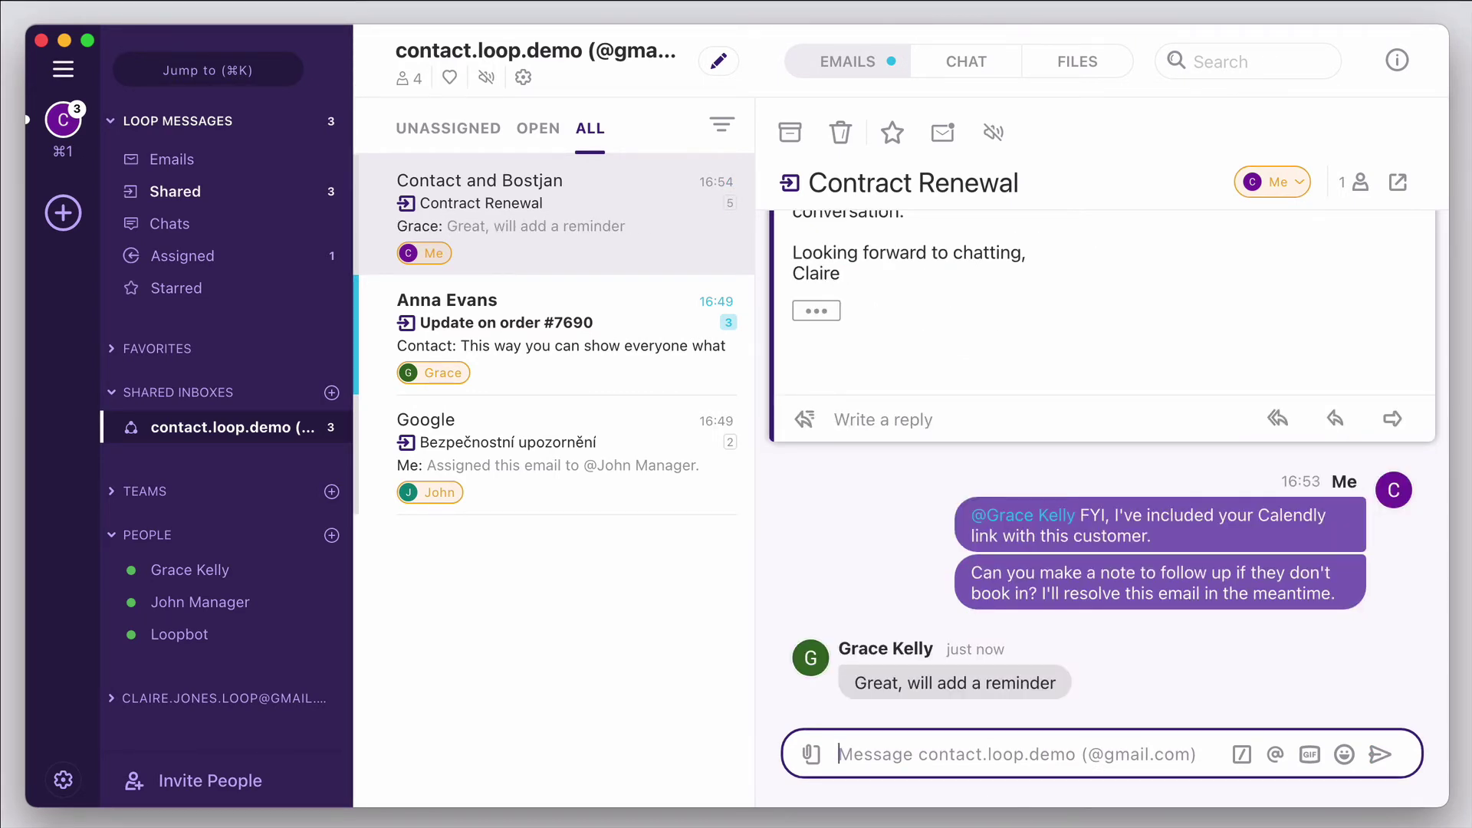
- Use the Me assignee menu to set the Contract Renewal email to Resolved
click(1297, 185)
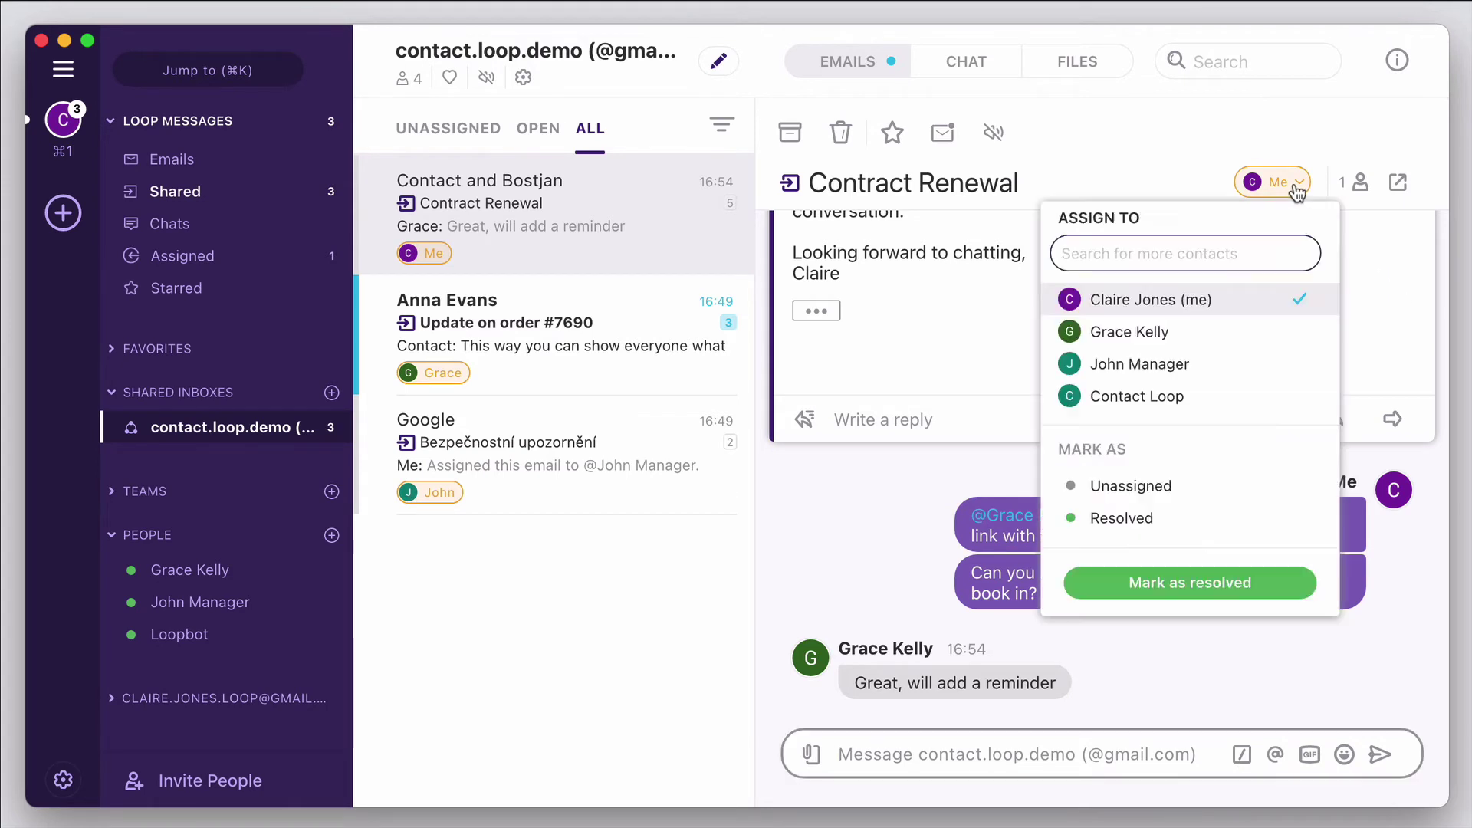
click(1187, 586)
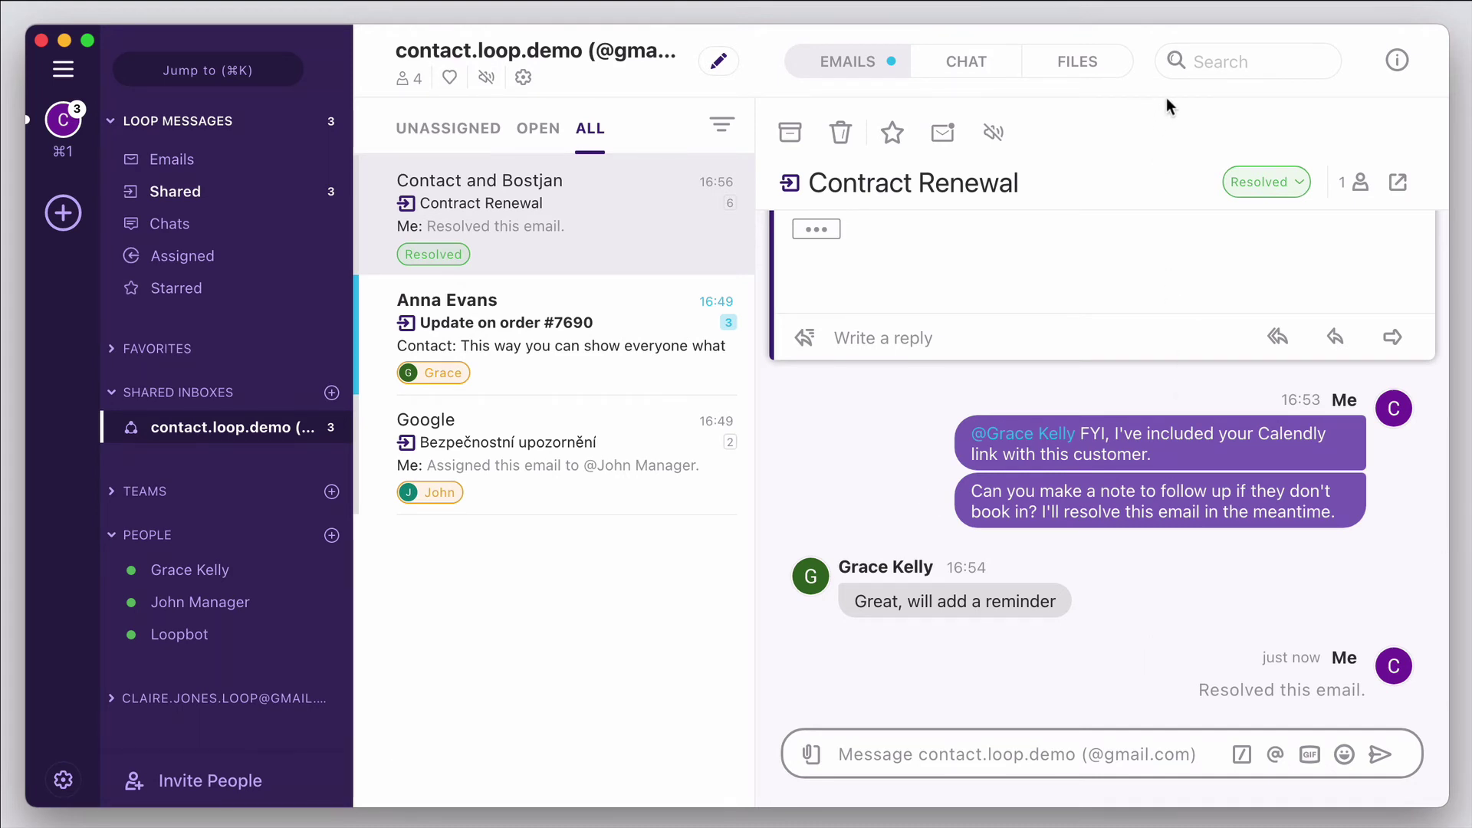
- Search the inbox for 'renewal', open the Contract Renewal email, then clear the search
click(1190, 55)
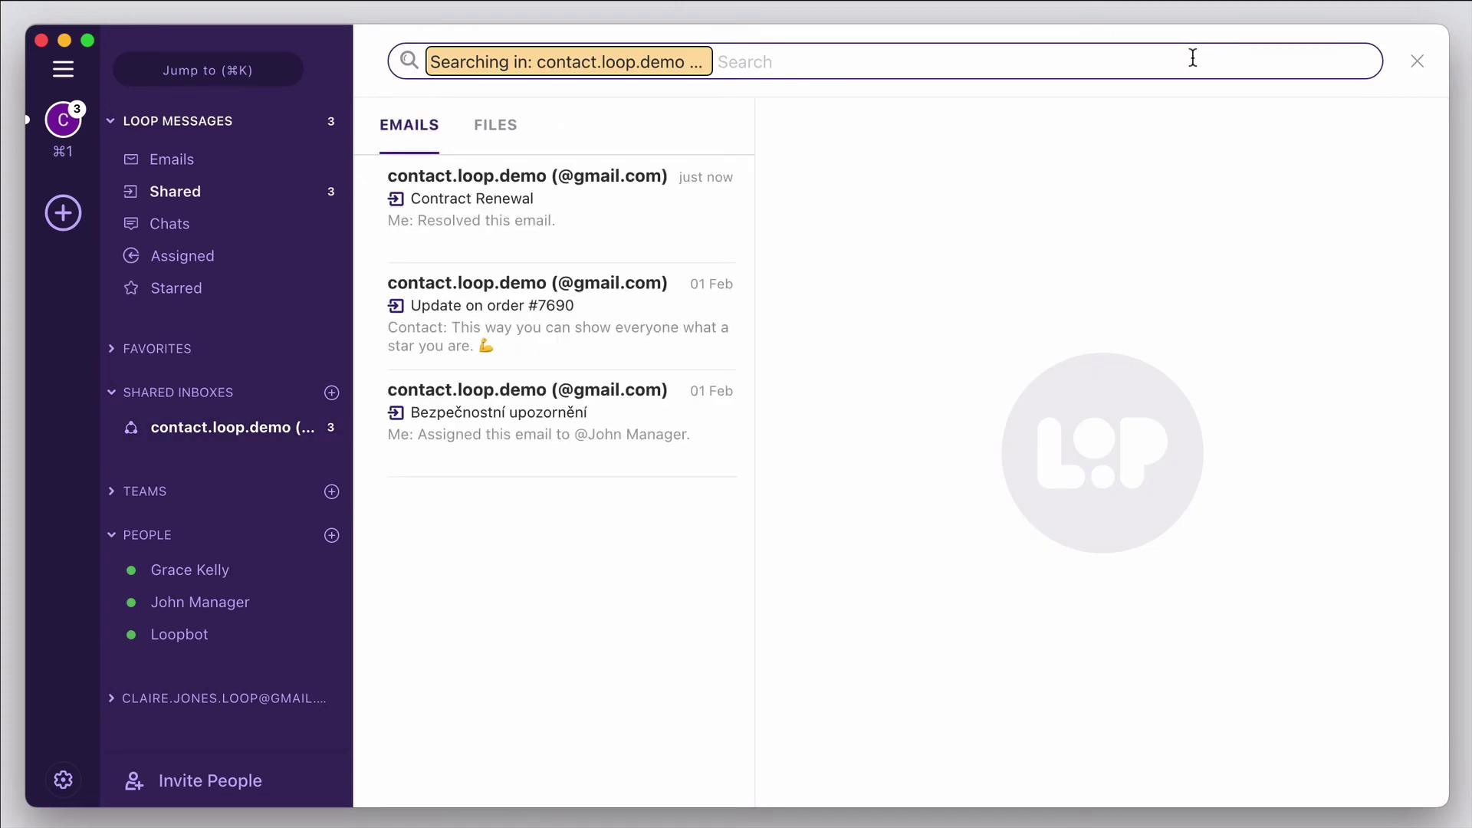
text(renewal)
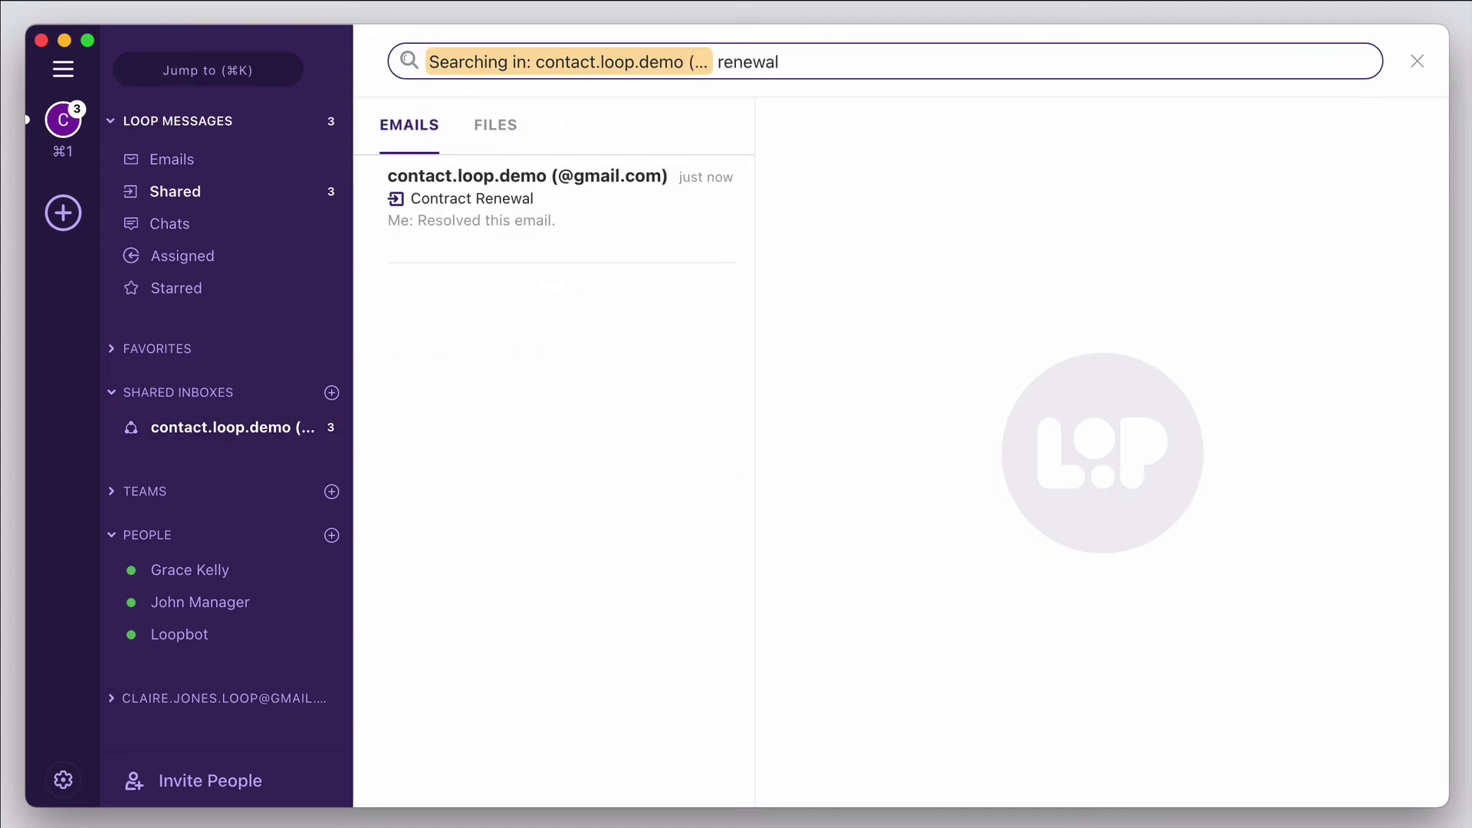
click(619, 220)
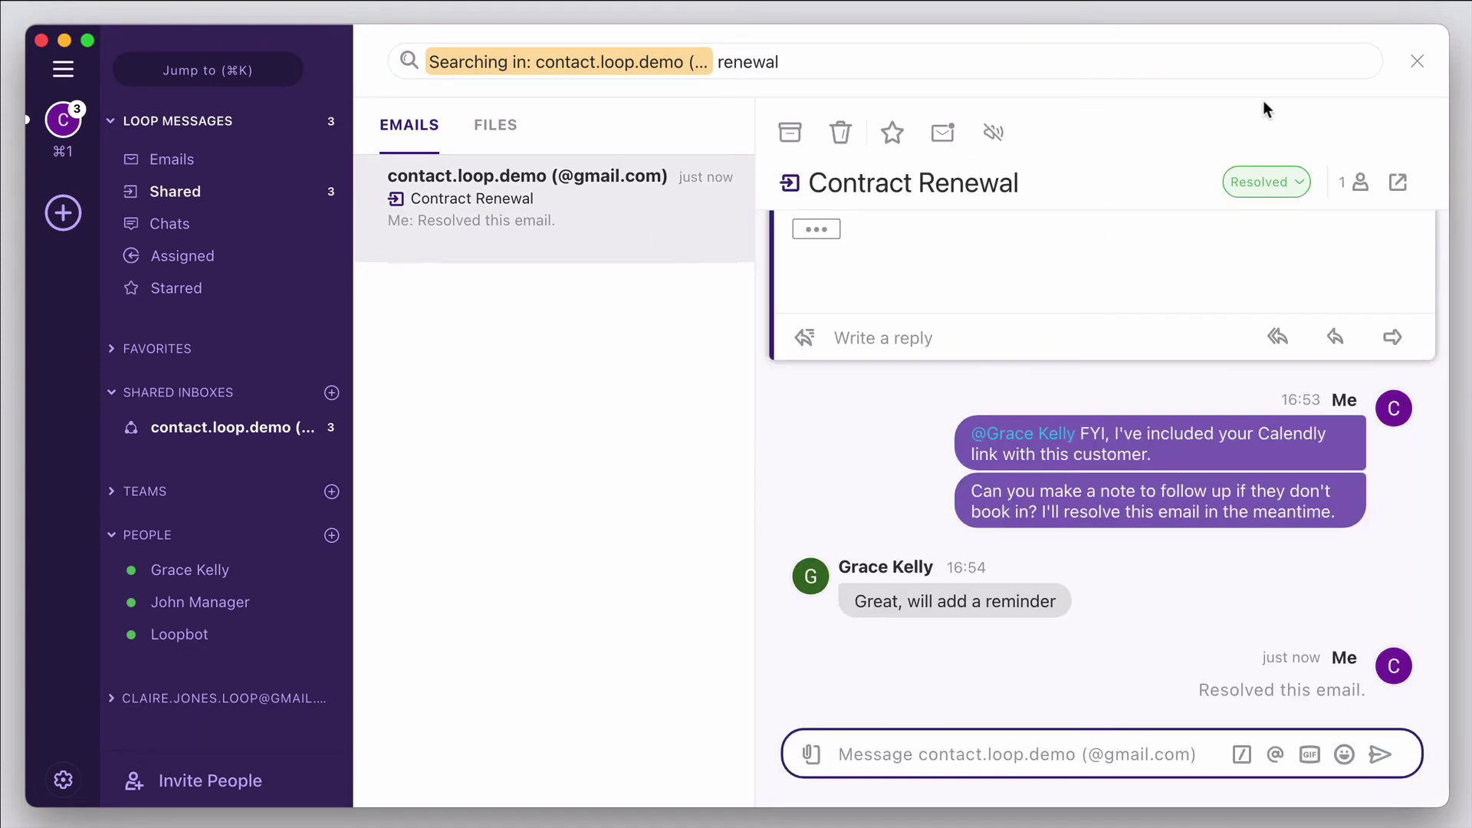
click(1415, 63)
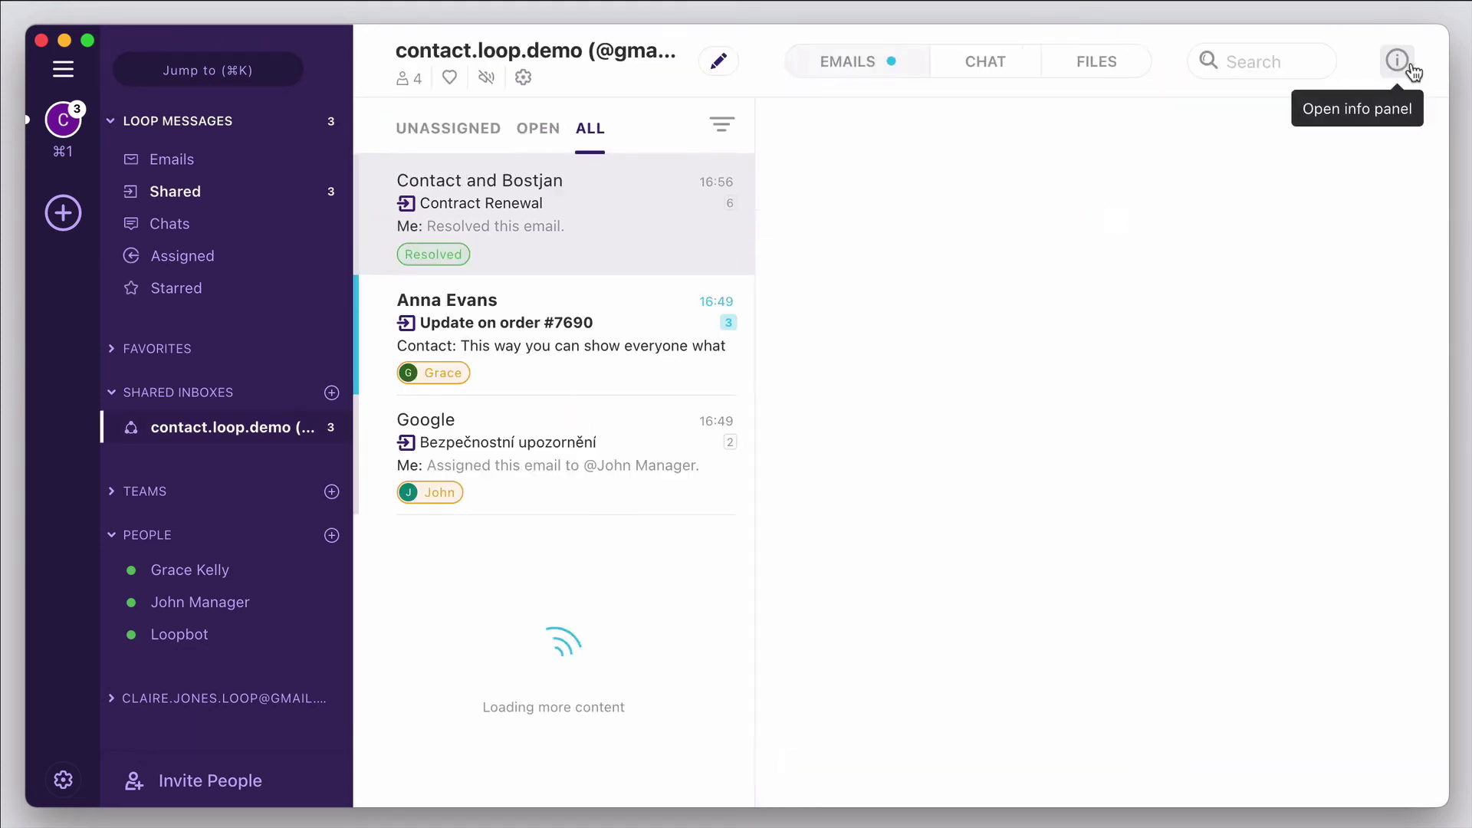
- Filter the shared inbox to open, then unassigned emails, which shows none left
click(724, 132)
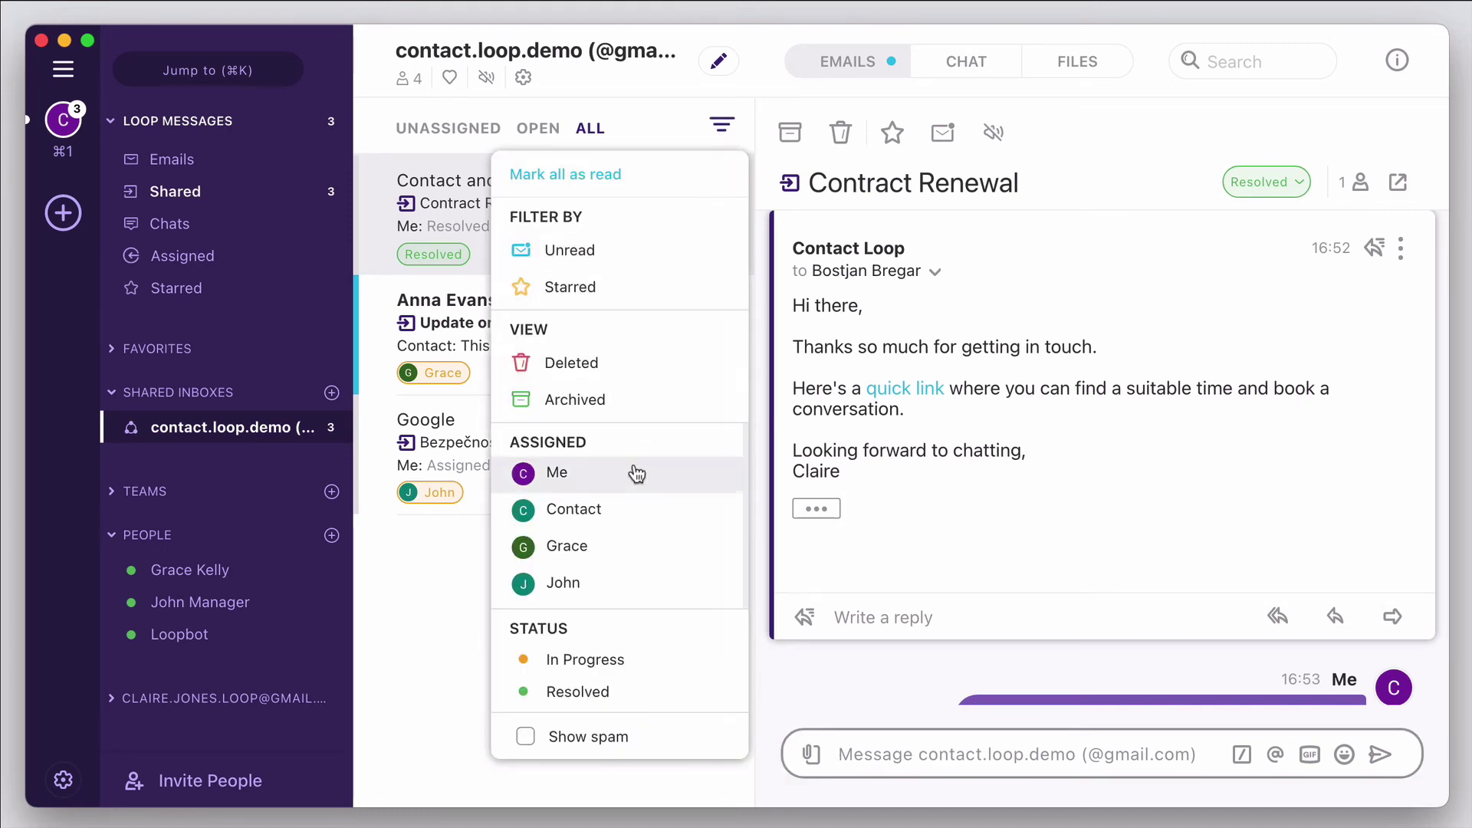
click(728, 128)
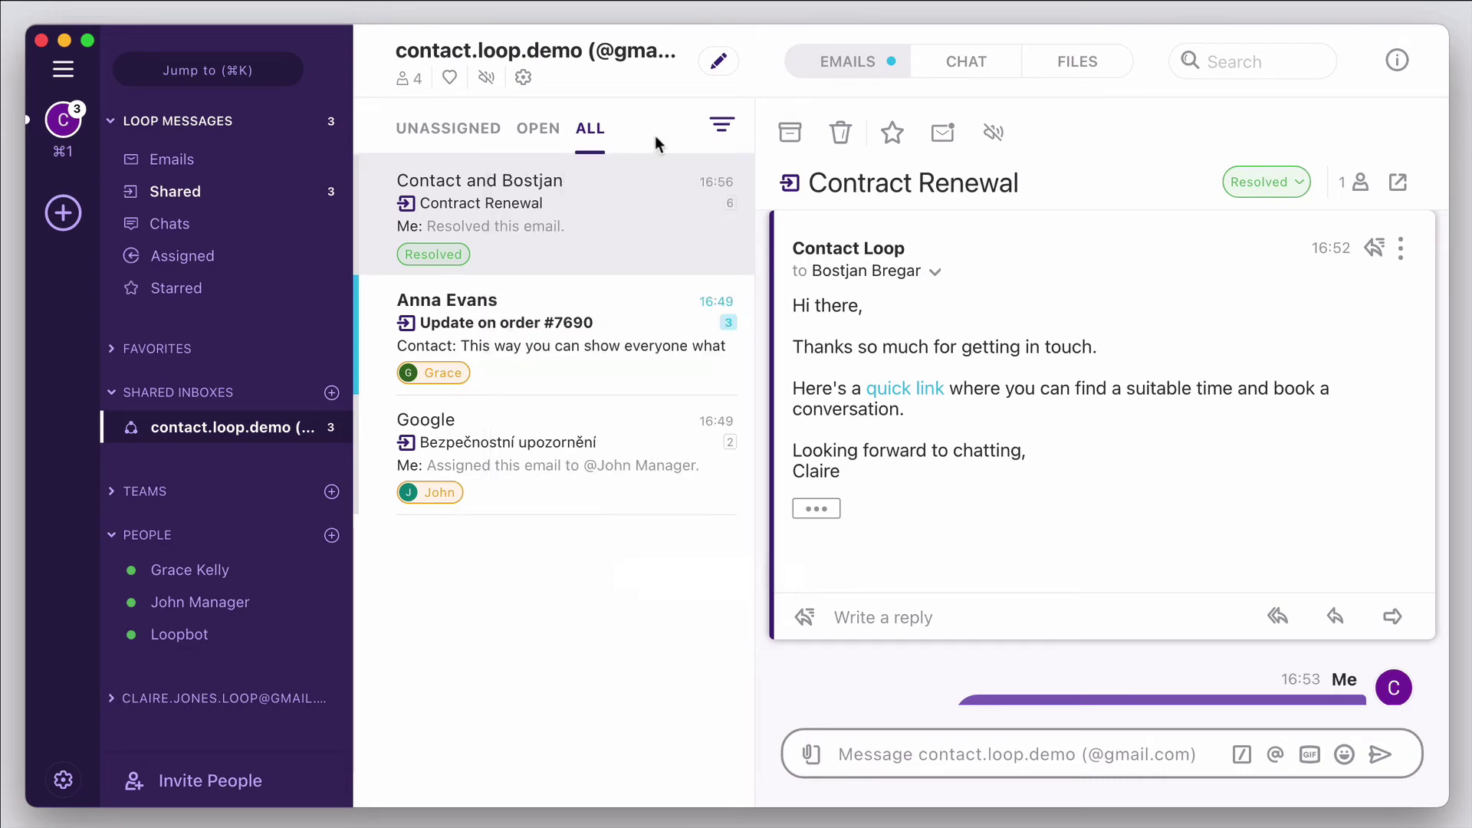
click(547, 143)
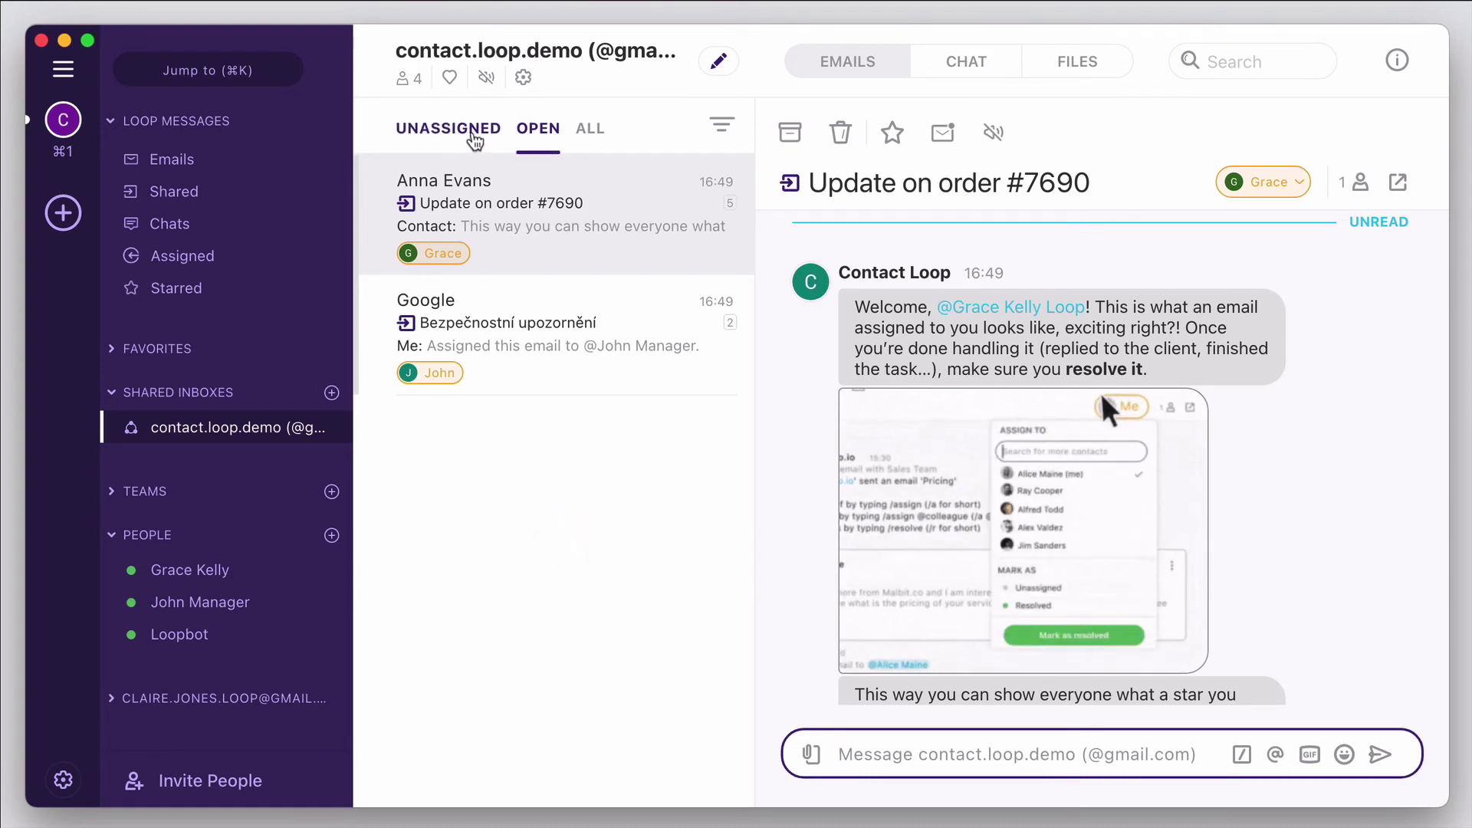
click(474, 141)
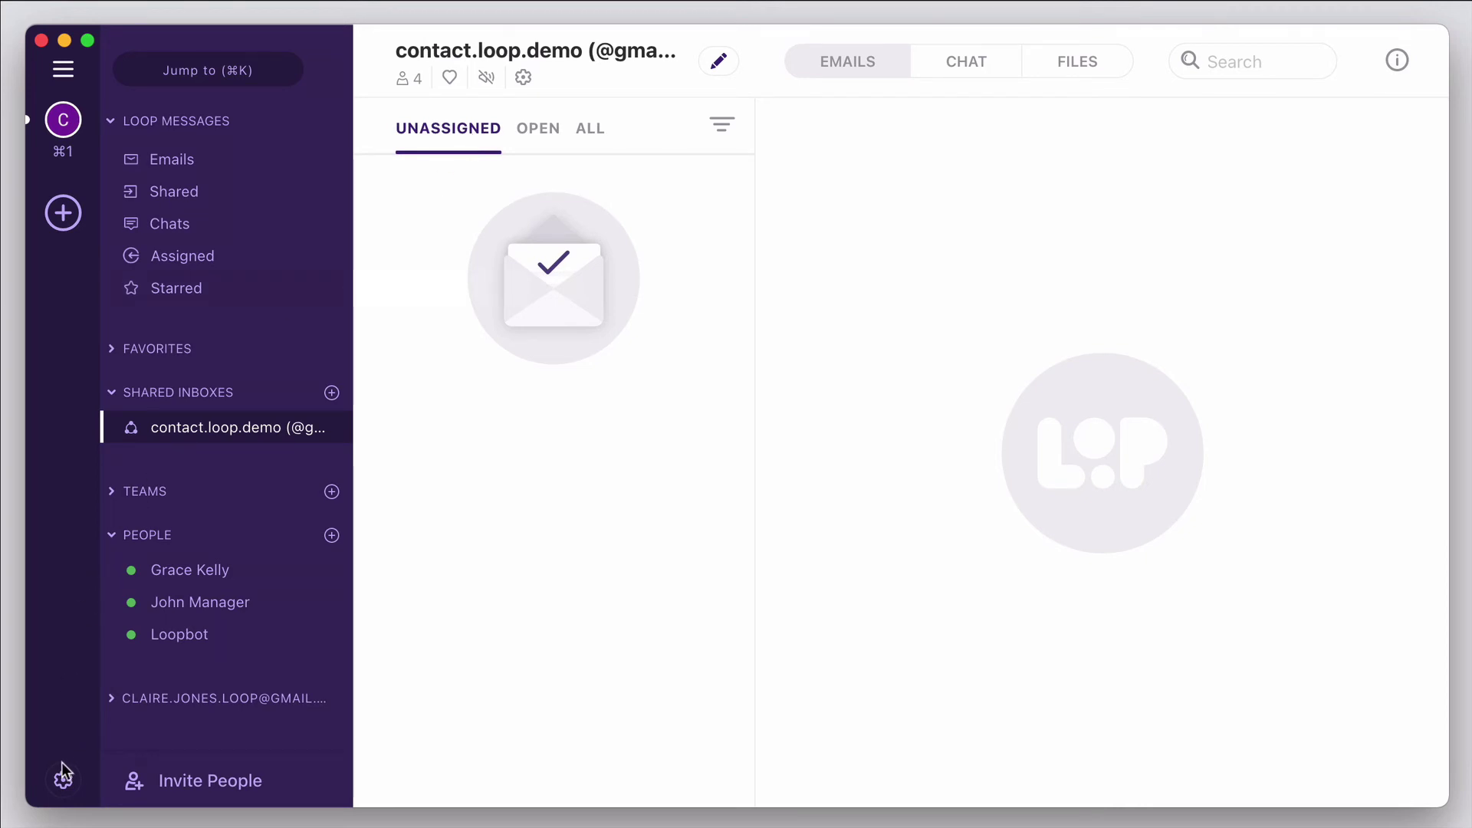
- Change the shared inbox's SLA respond-time reminder from 4 hours to 1 hour and save
click(63, 782)
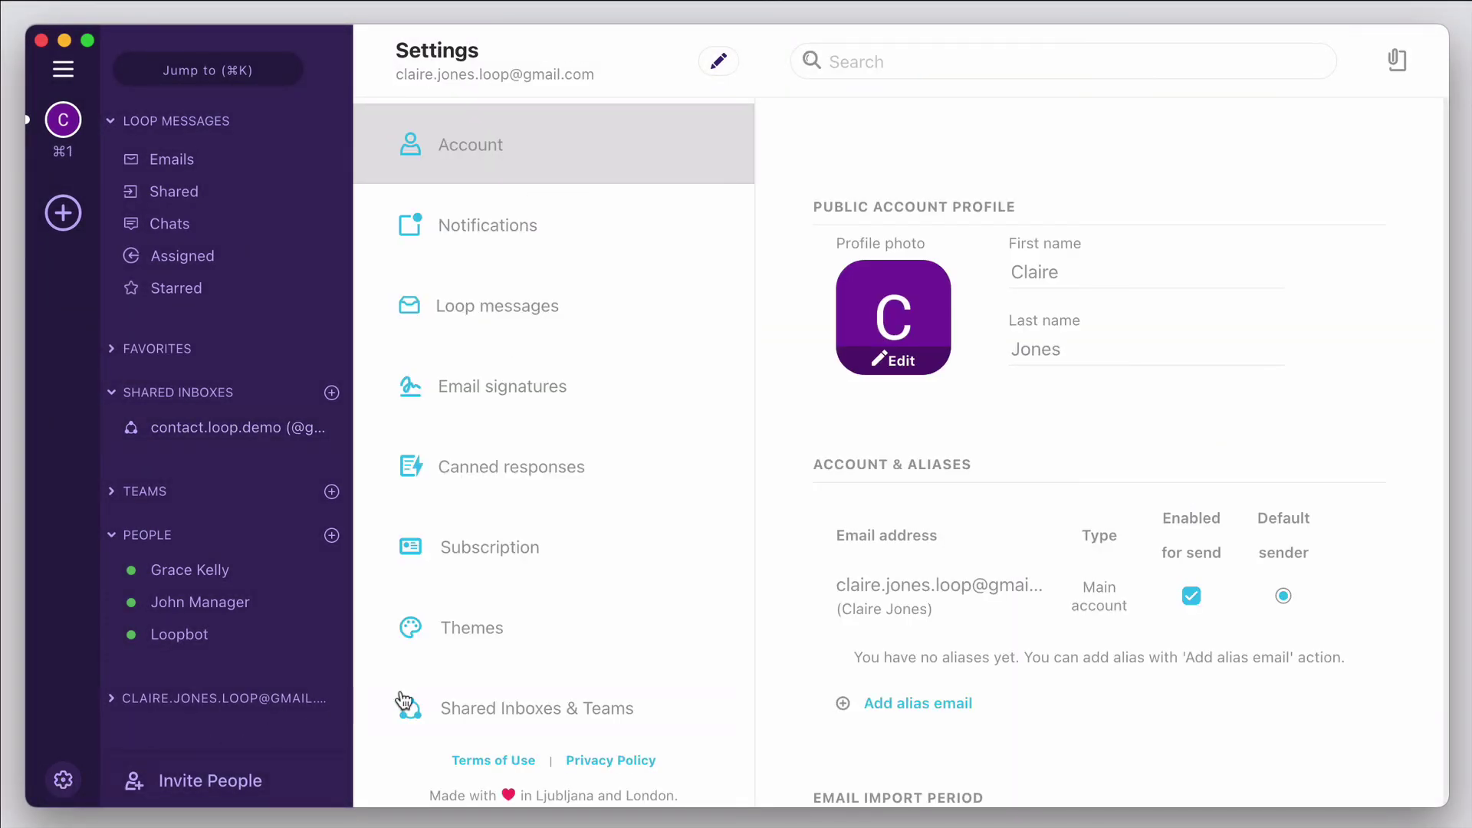
click(509, 707)
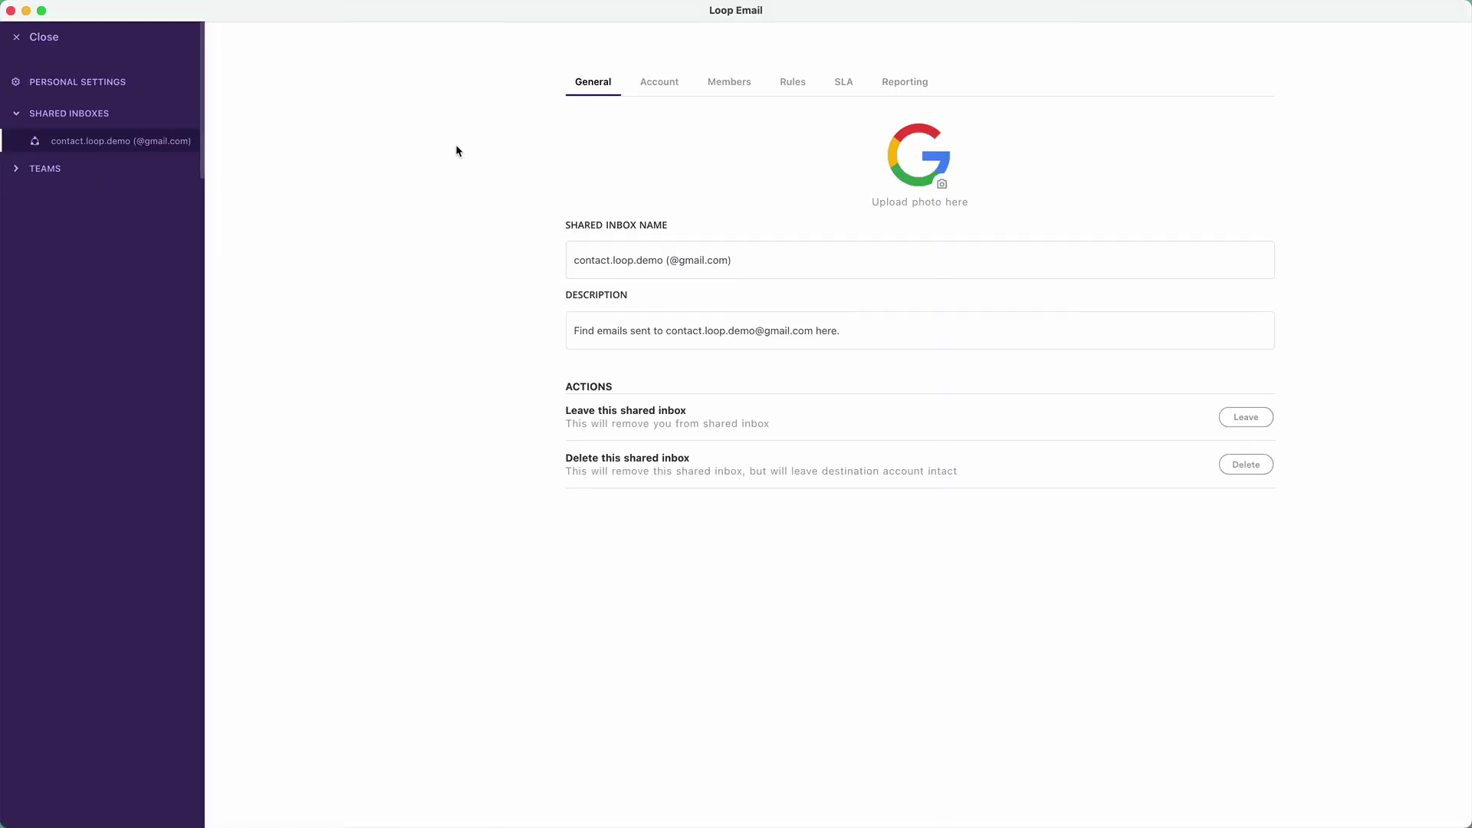
click(836, 87)
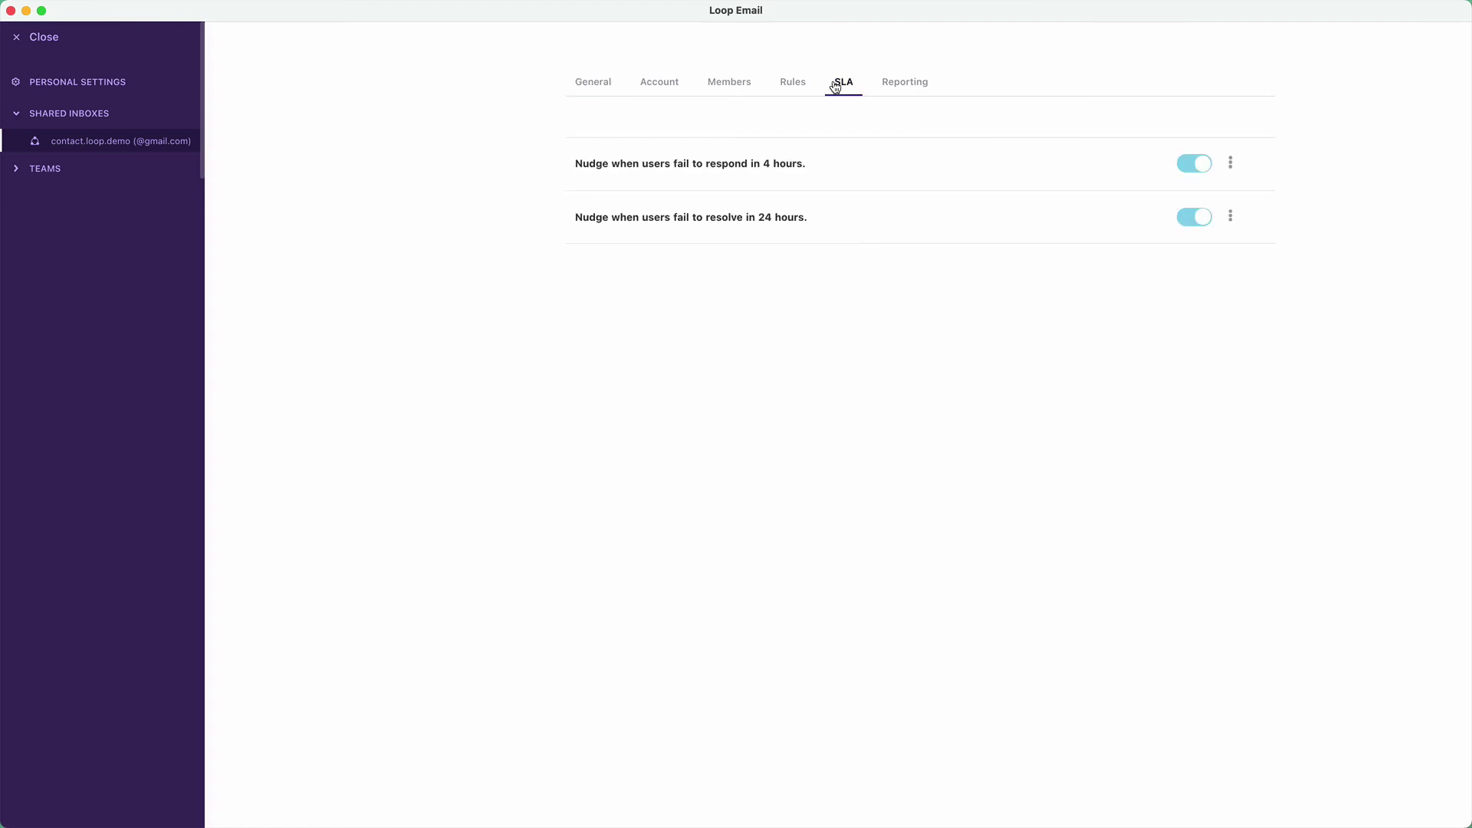
click(1231, 163)
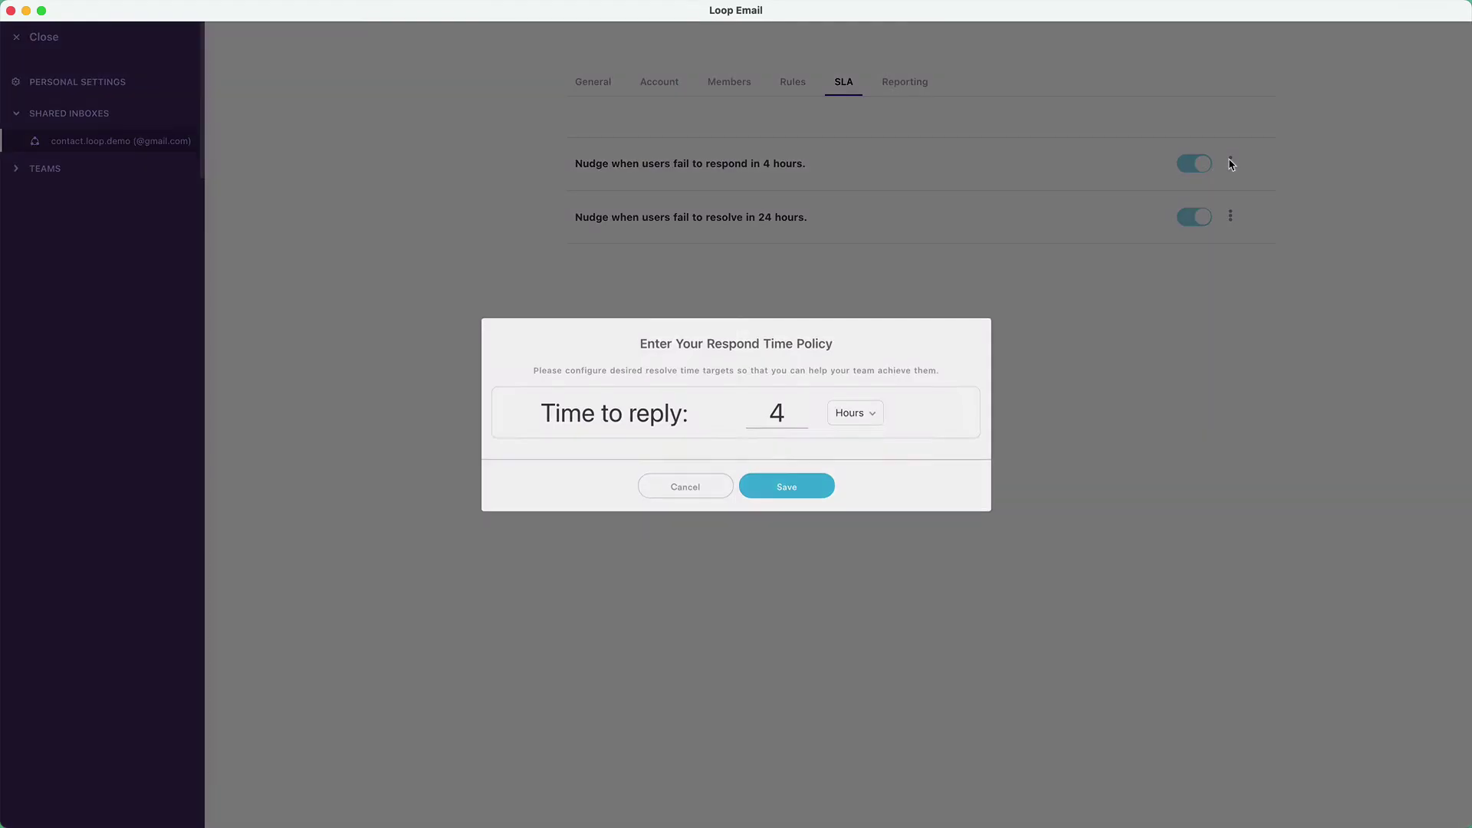
drag(794, 426, 770, 425)
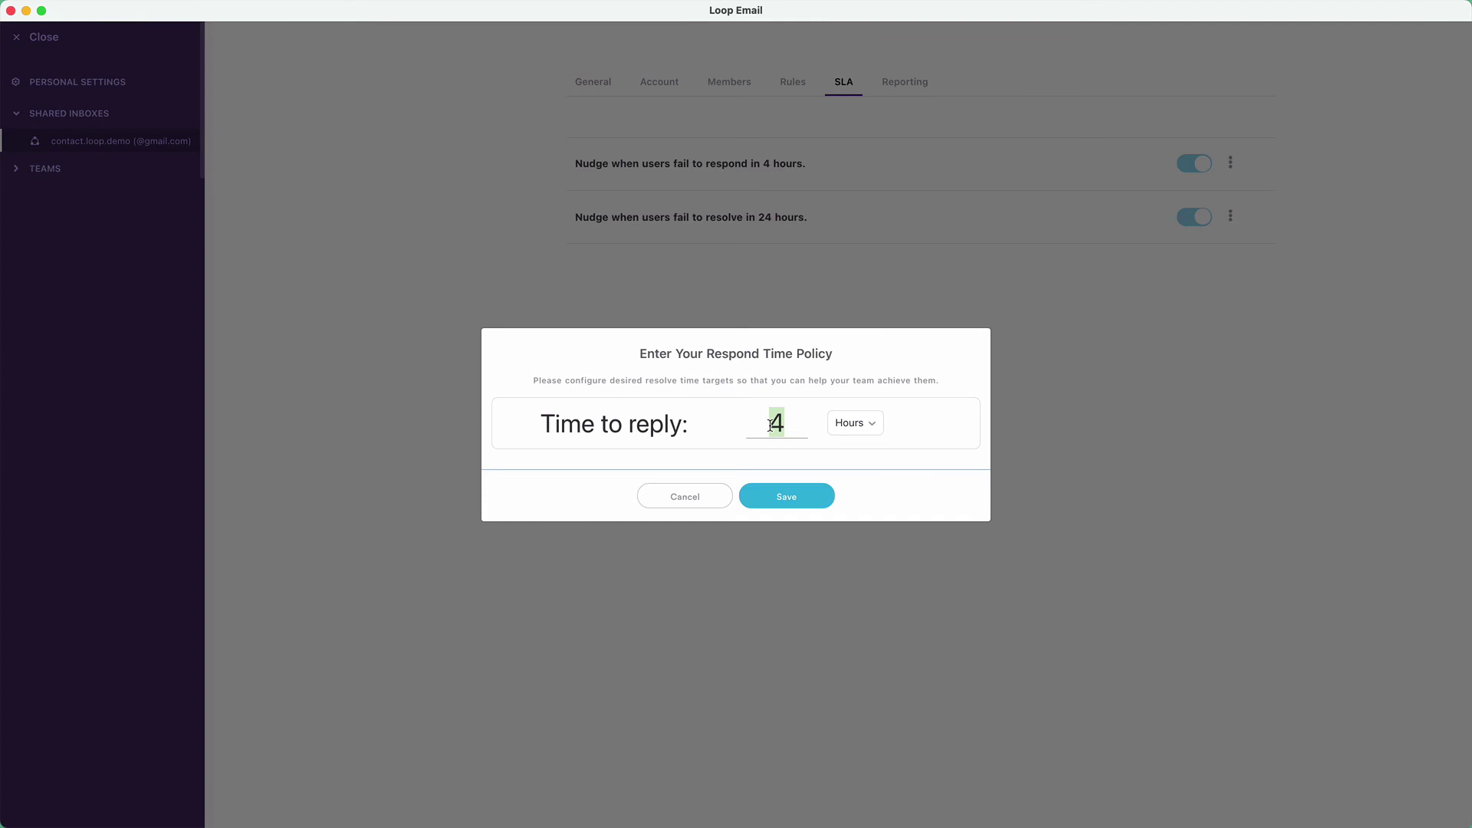
text(1)
click(790, 498)
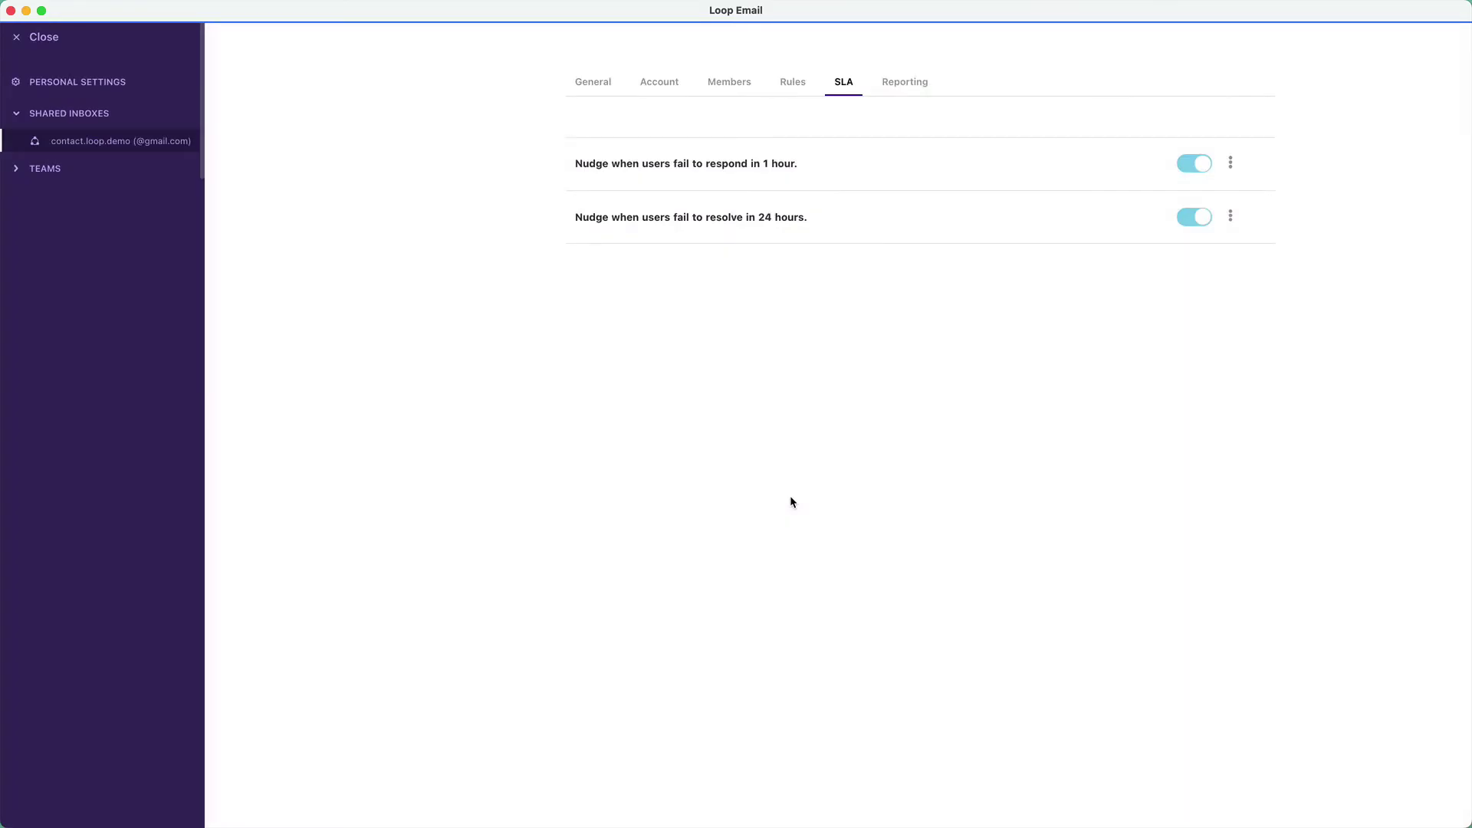
- Add a new rule named 'Round robin' whose IF condition is True, so it applies to every email
click(800, 91)
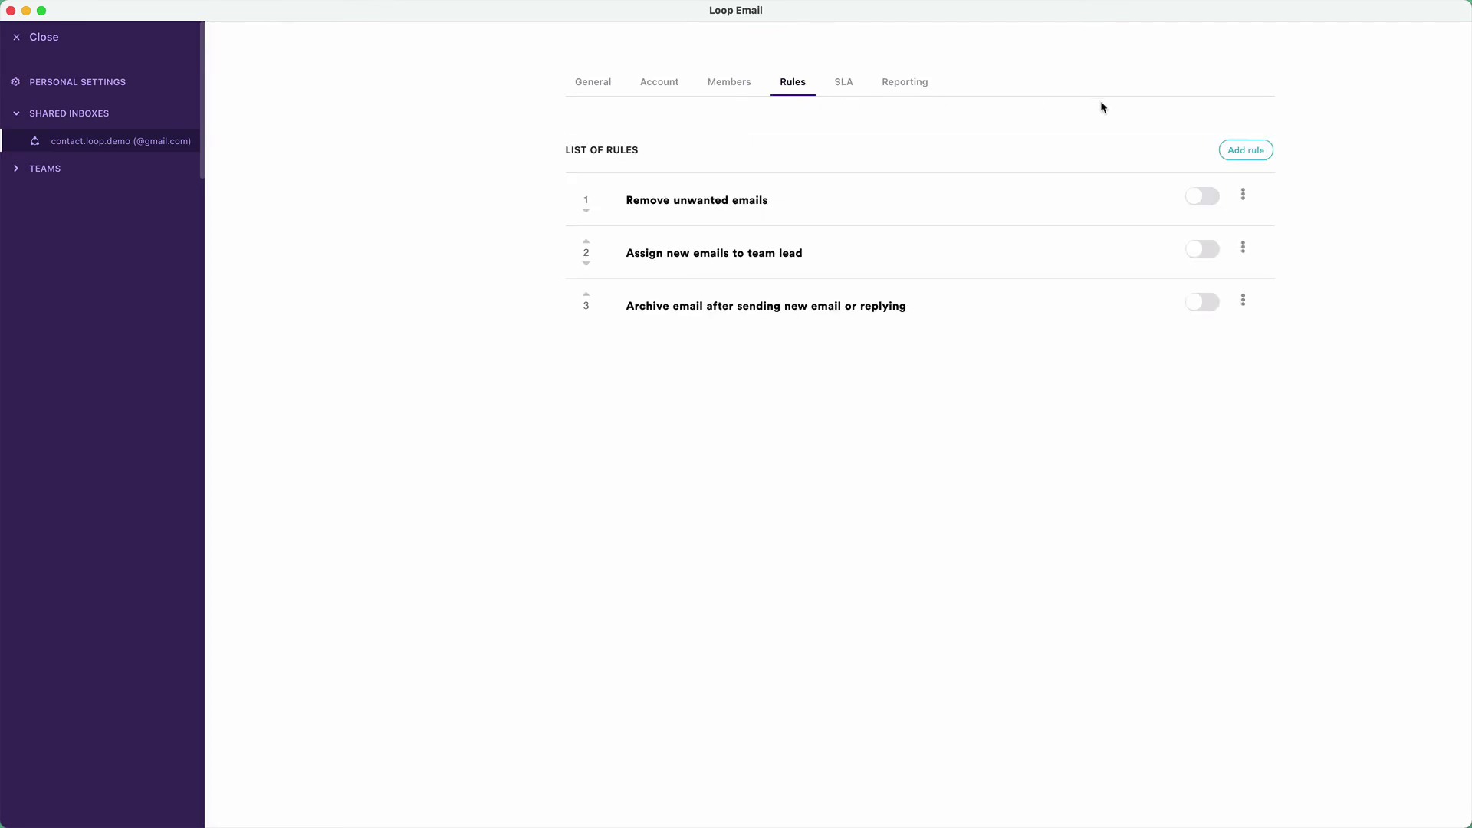
click(1240, 148)
text(Round robi)
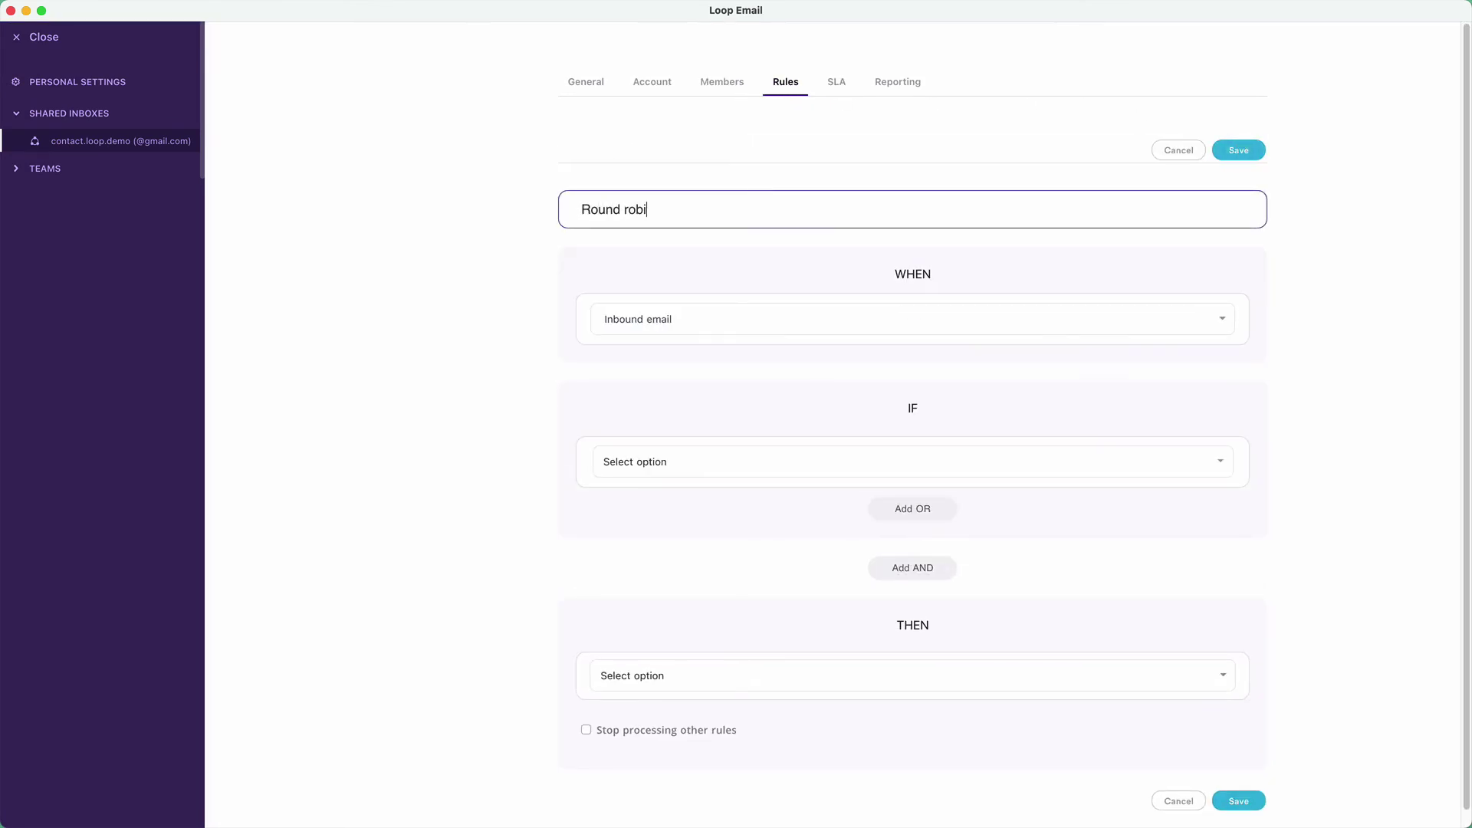
text(n)
click(1104, 463)
scroll(805, 613, down, 1)
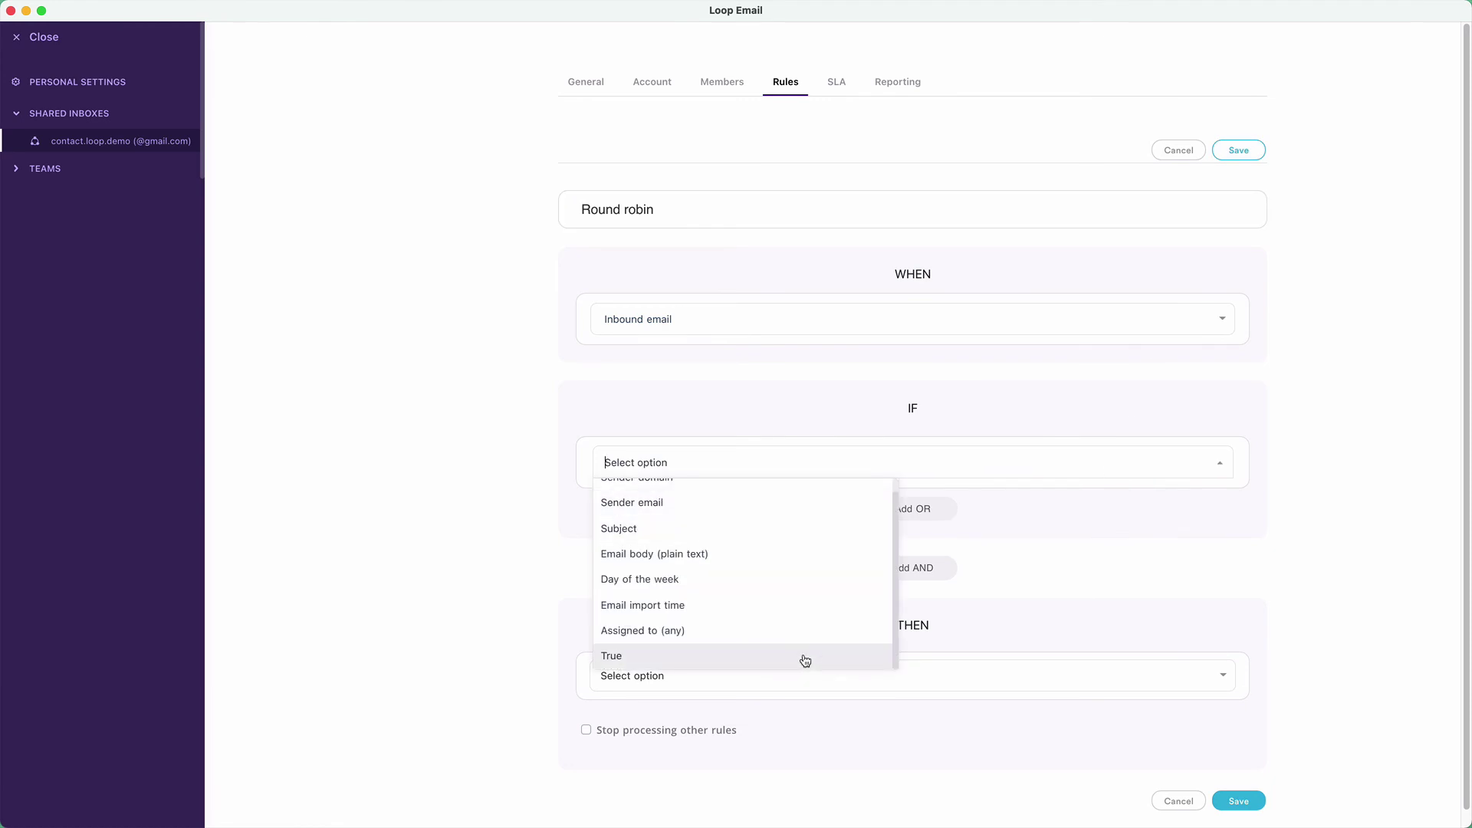
click(803, 658)
- Set the rule's THEN action to round-robin assignment among three teammates
scroll(901, 576, down, 1)
click(894, 658)
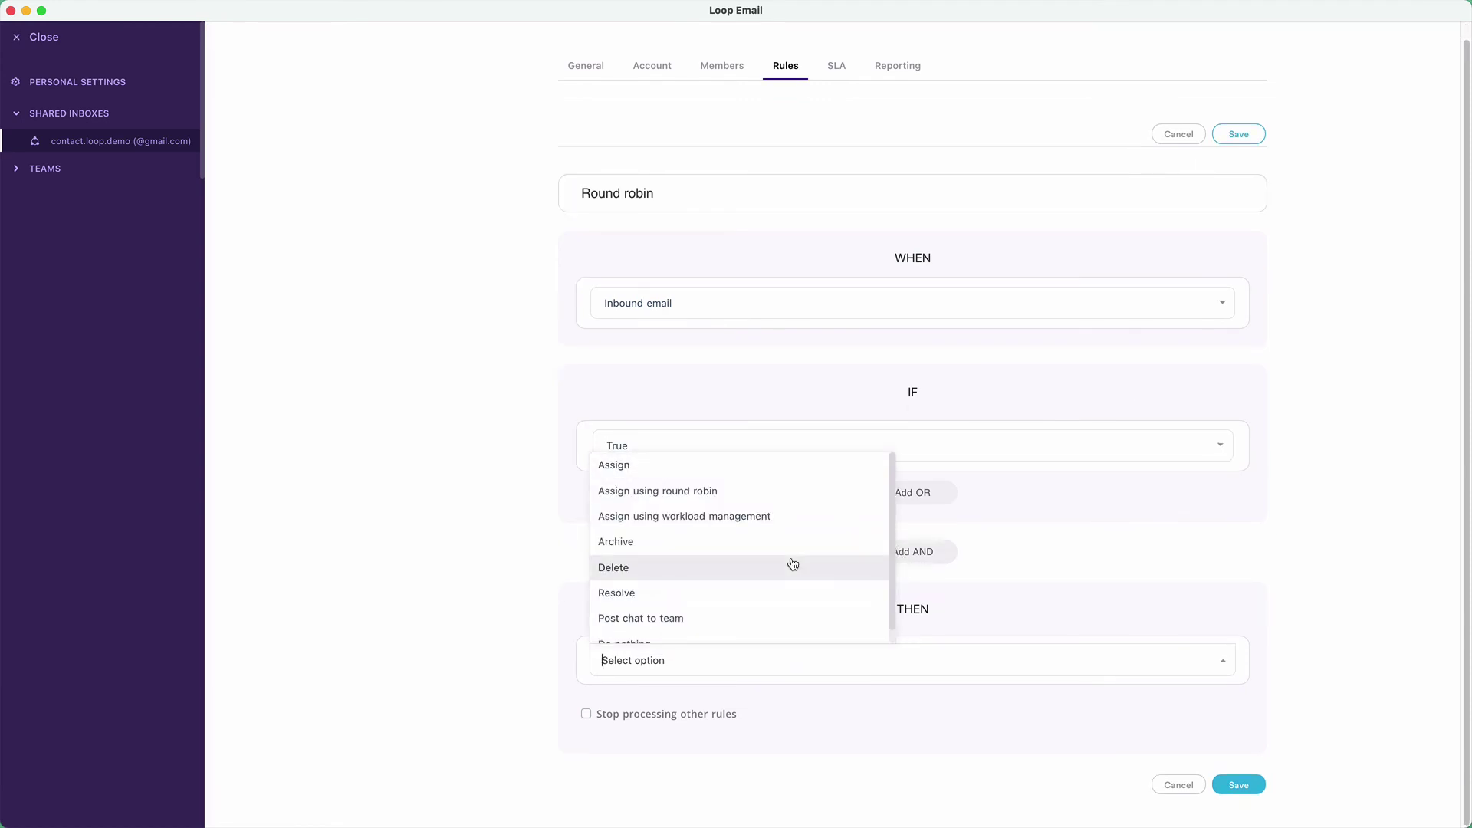
click(746, 500)
click(1098, 656)
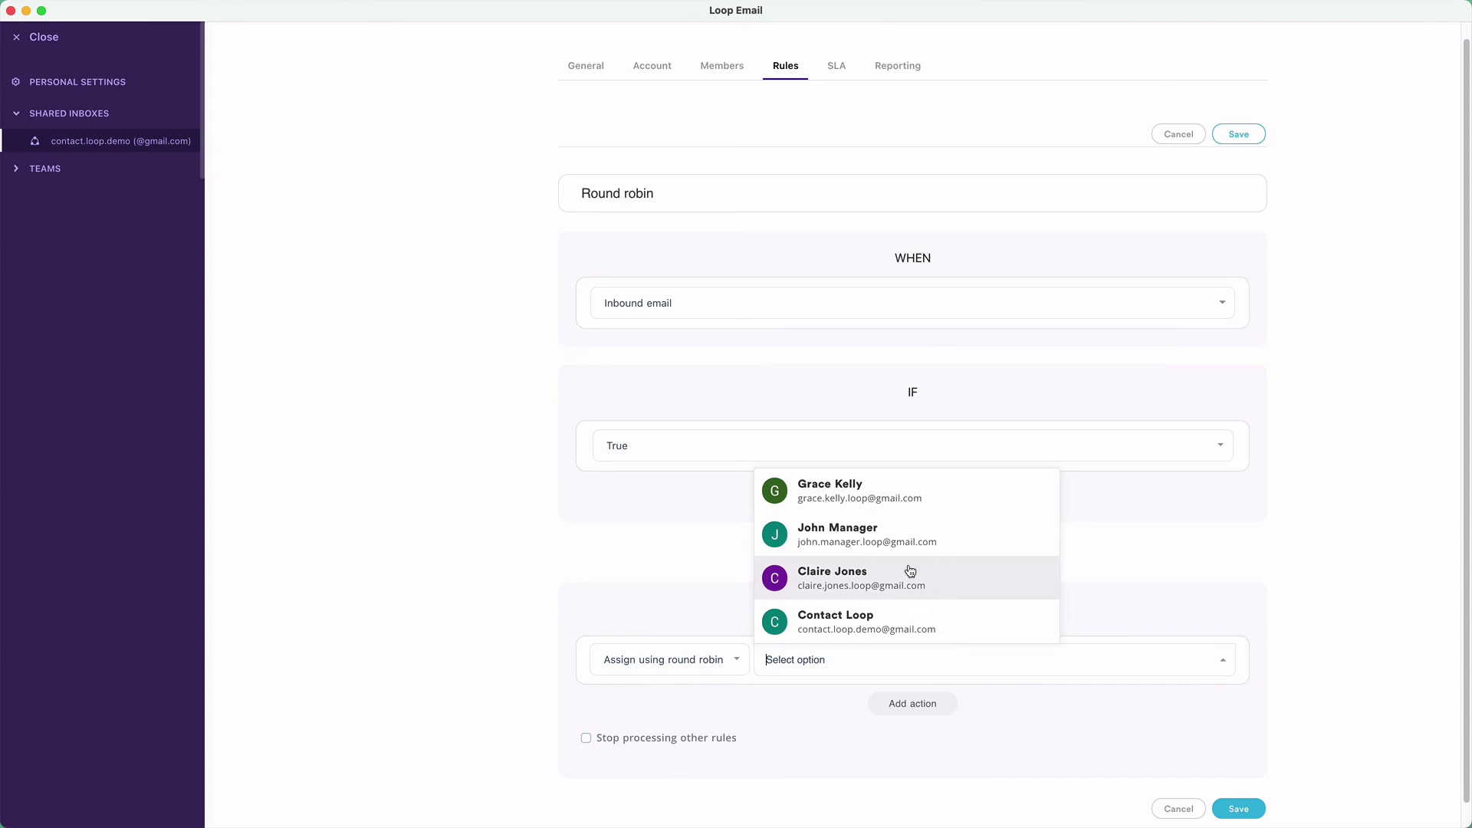
click(872, 543)
click(859, 492)
click(848, 582)
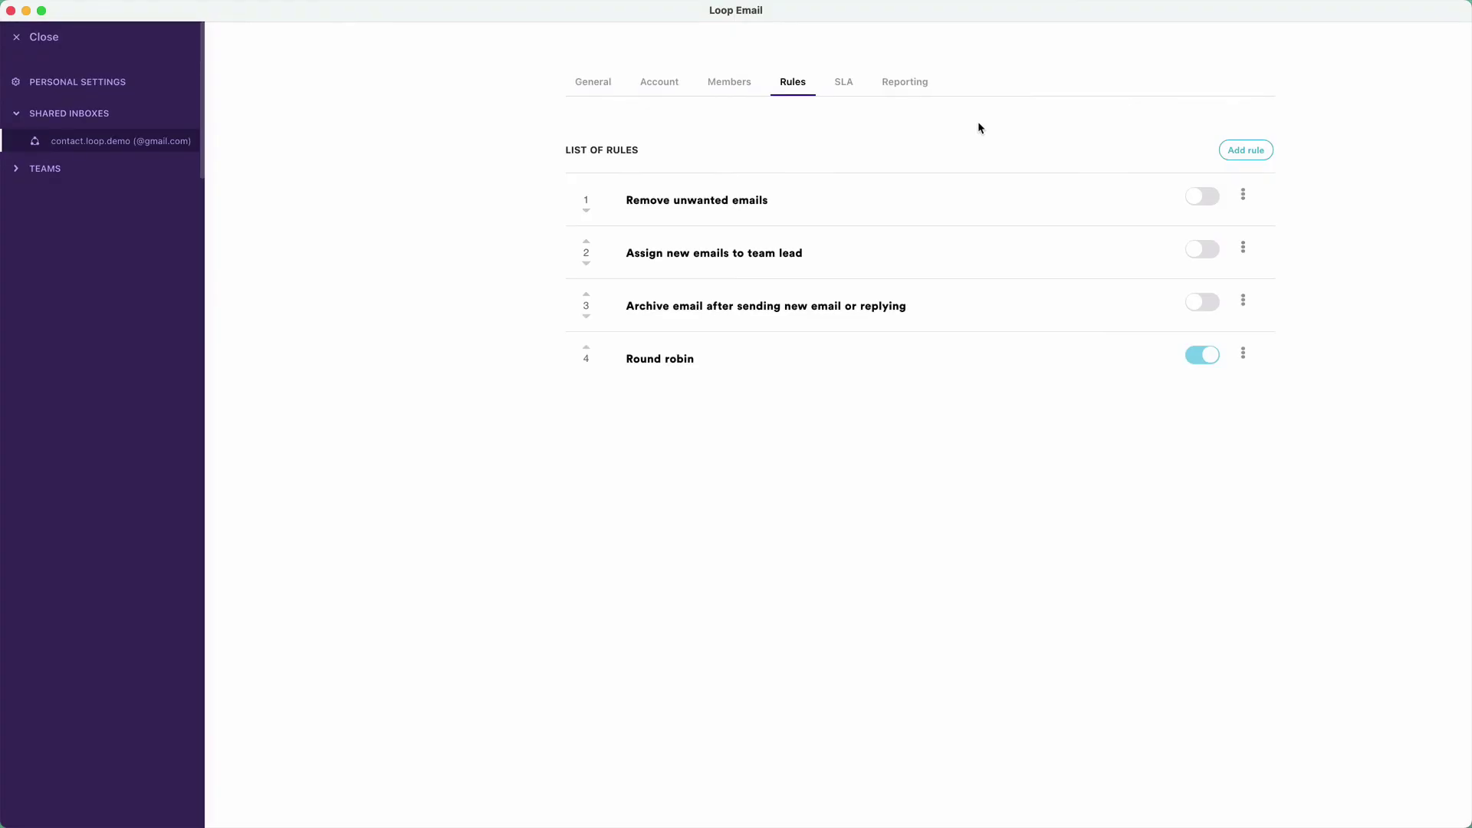
- Start another new rule and browse its IF conditions and THEN actions
click(1232, 151)
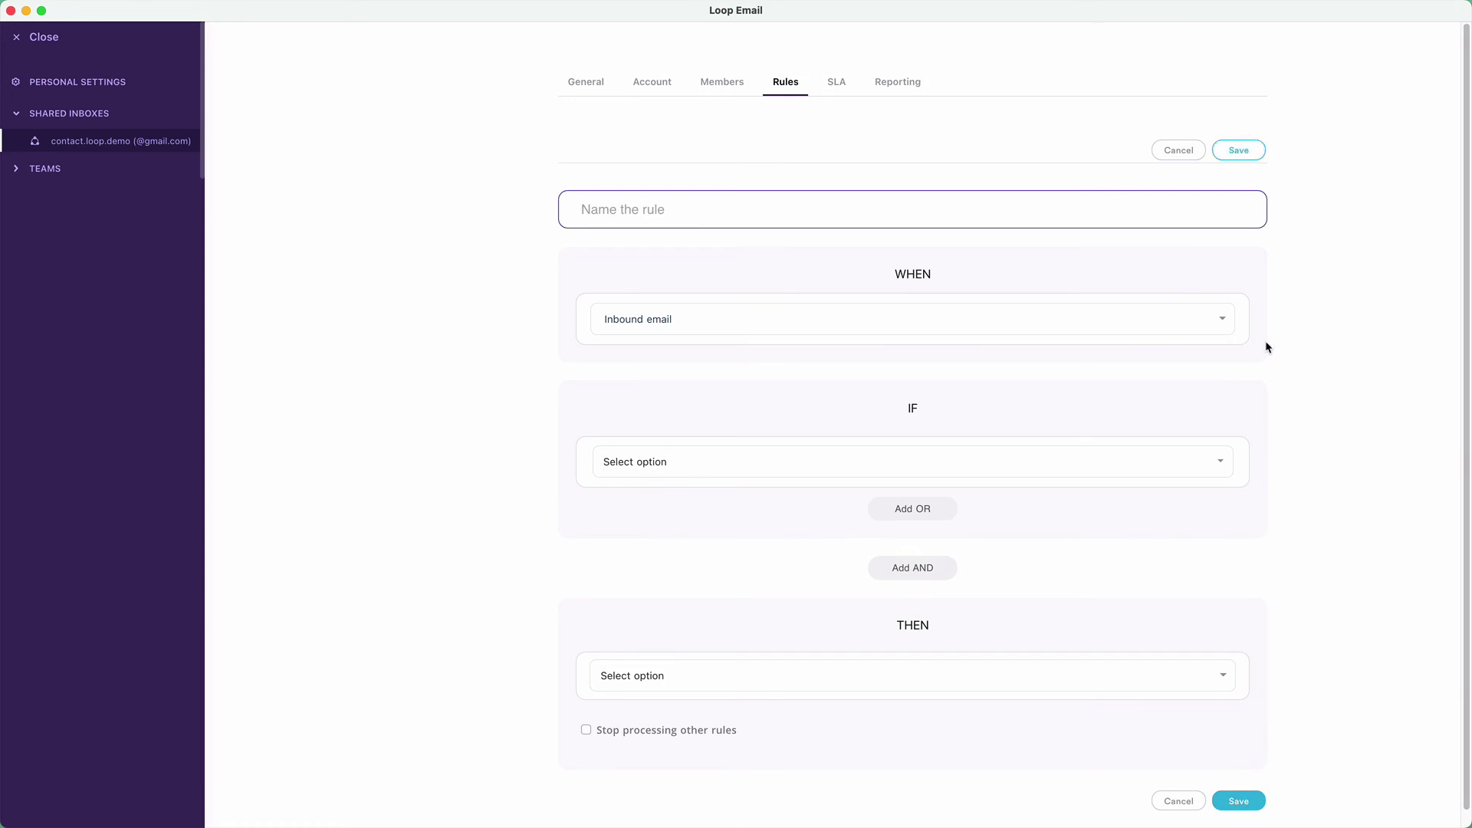
scroll(1265, 345, down, 1)
click(1219, 445)
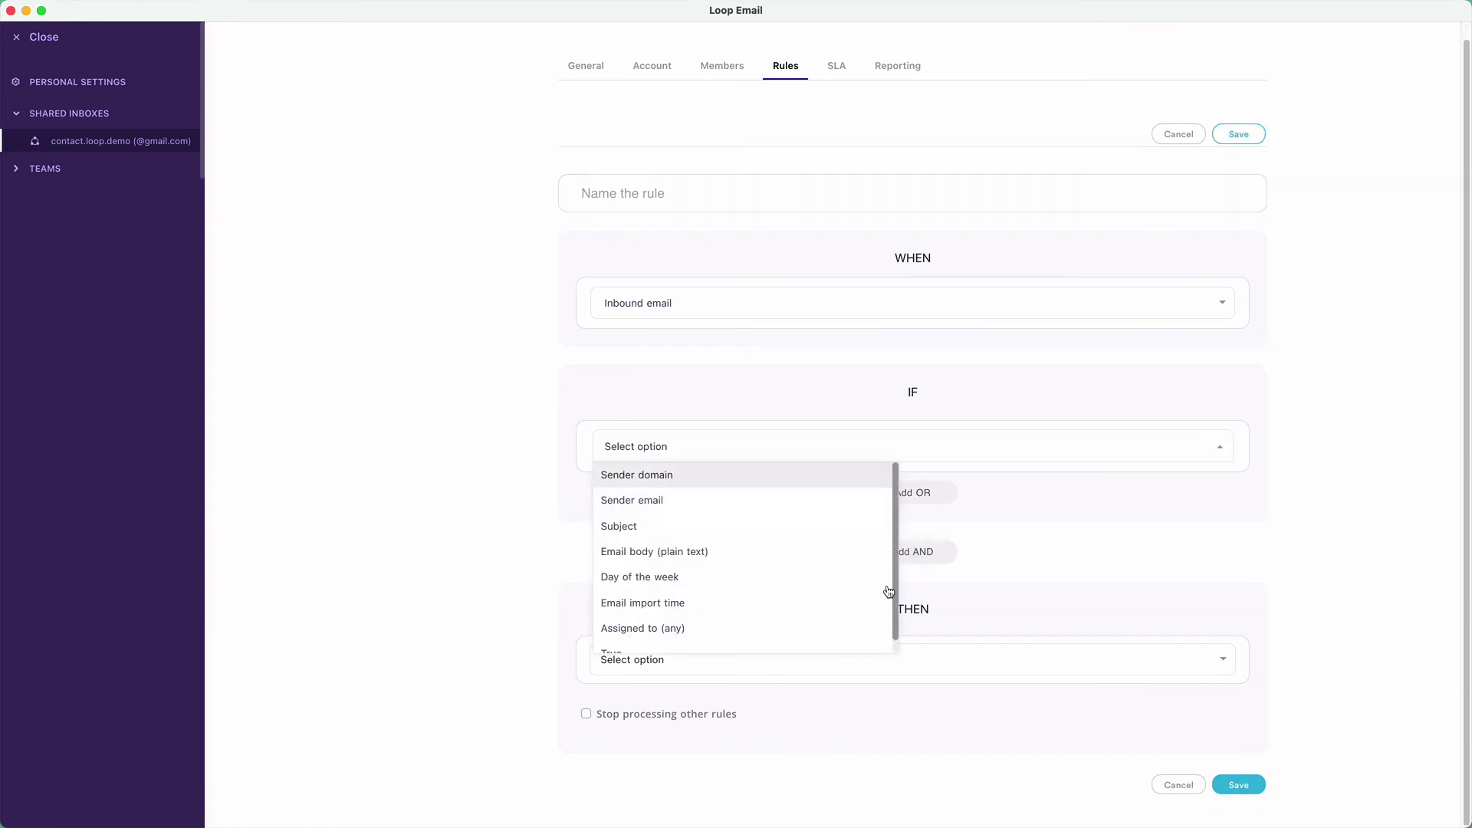
scroll(882, 602, down, 1)
click(1023, 589)
click(1227, 660)
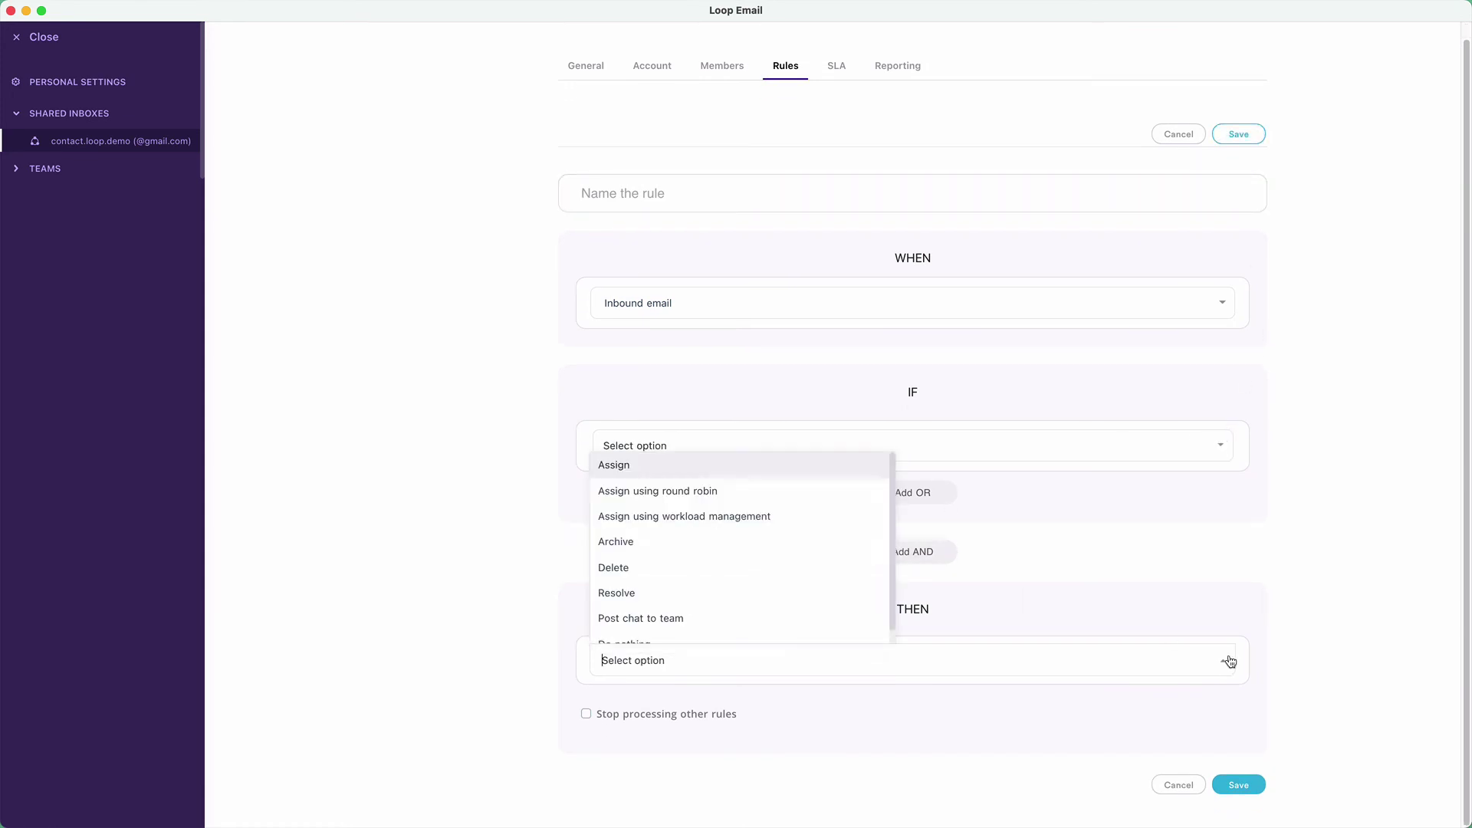
scroll(880, 626, down, 1)
scroll(880, 625, up, 1)
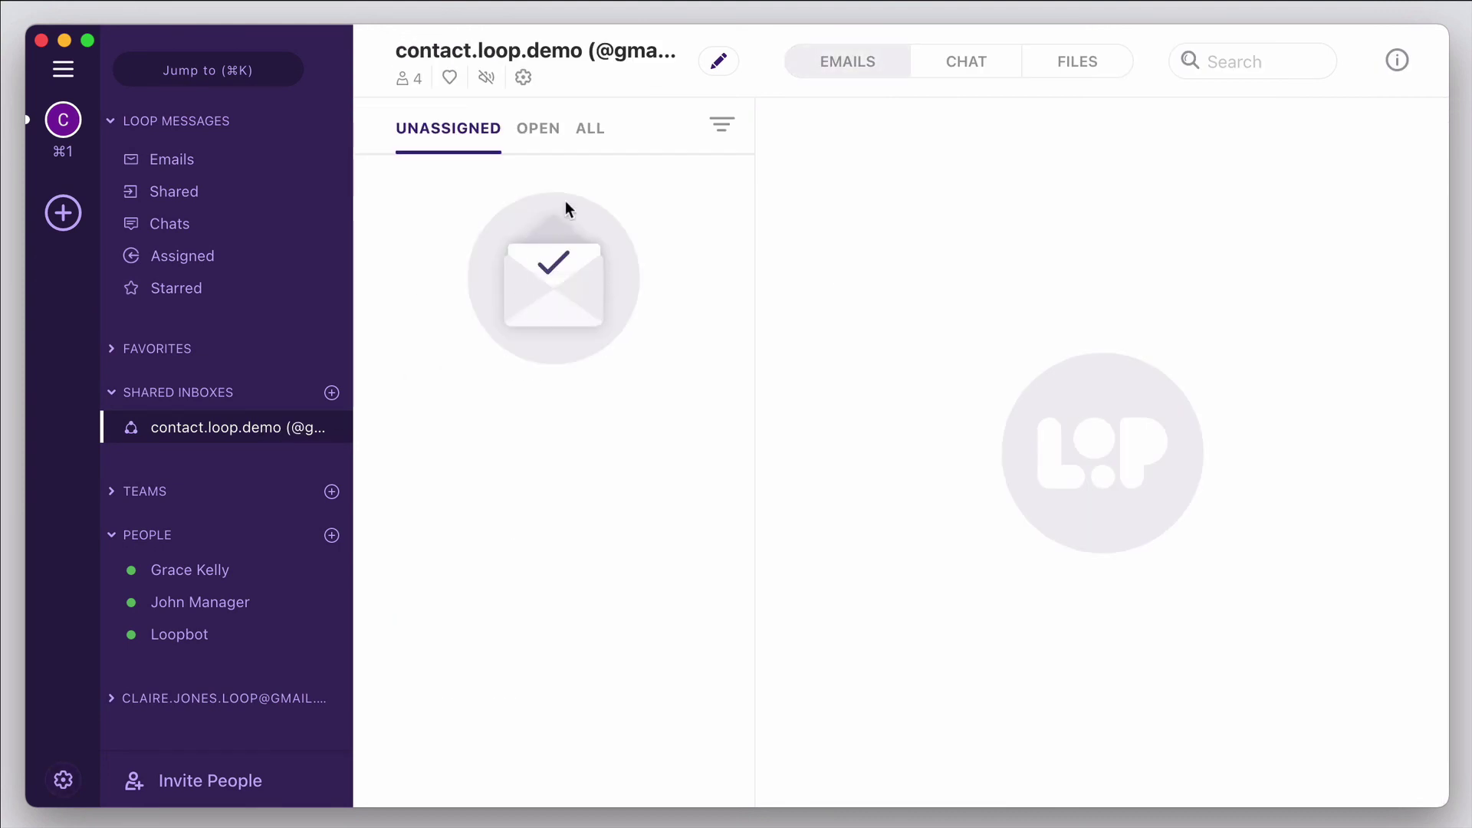
- Show all emails in the shared inbox, then open the Loopbot chat under People
click(591, 129)
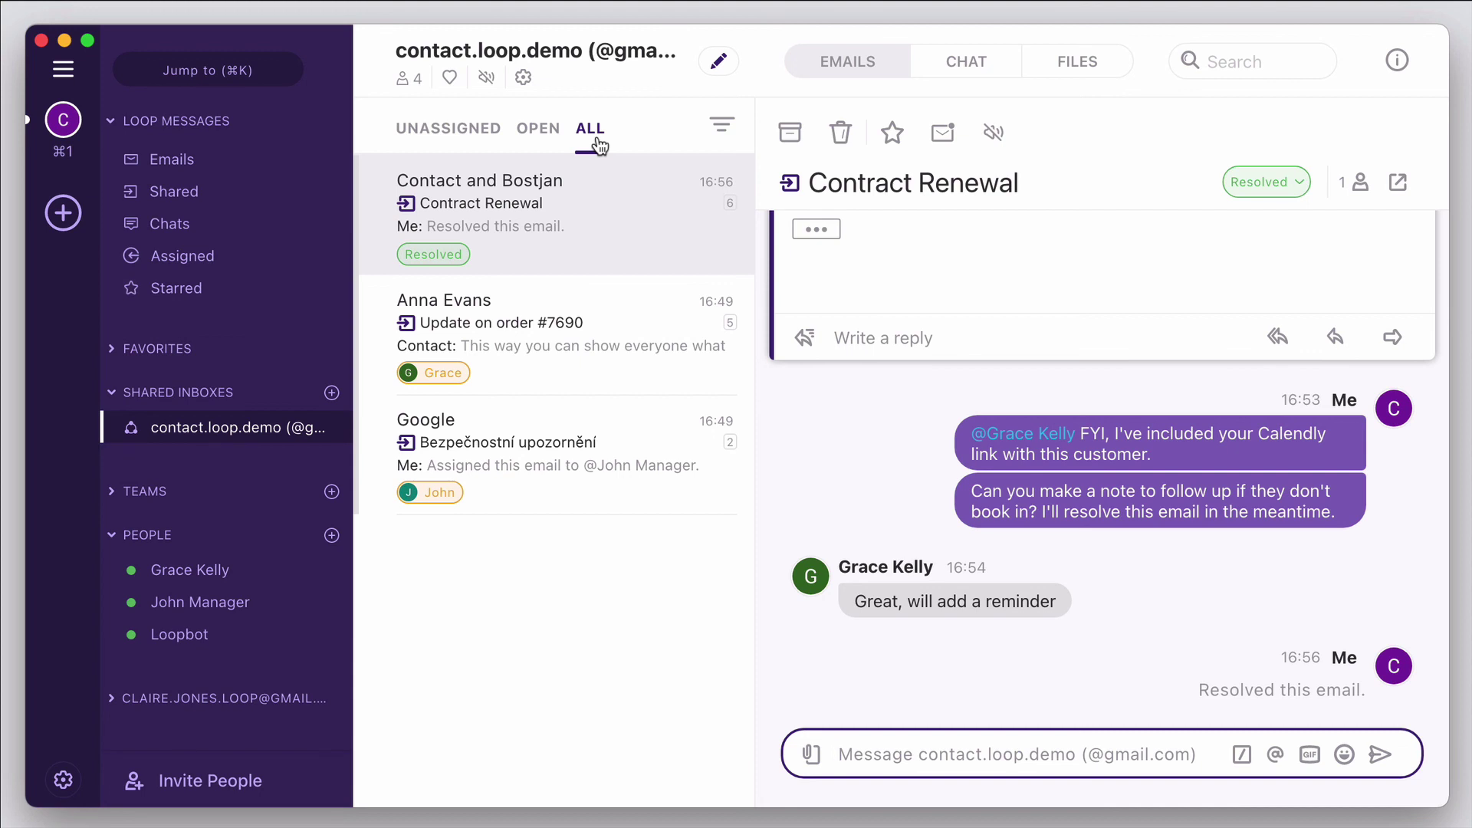
click(180, 635)
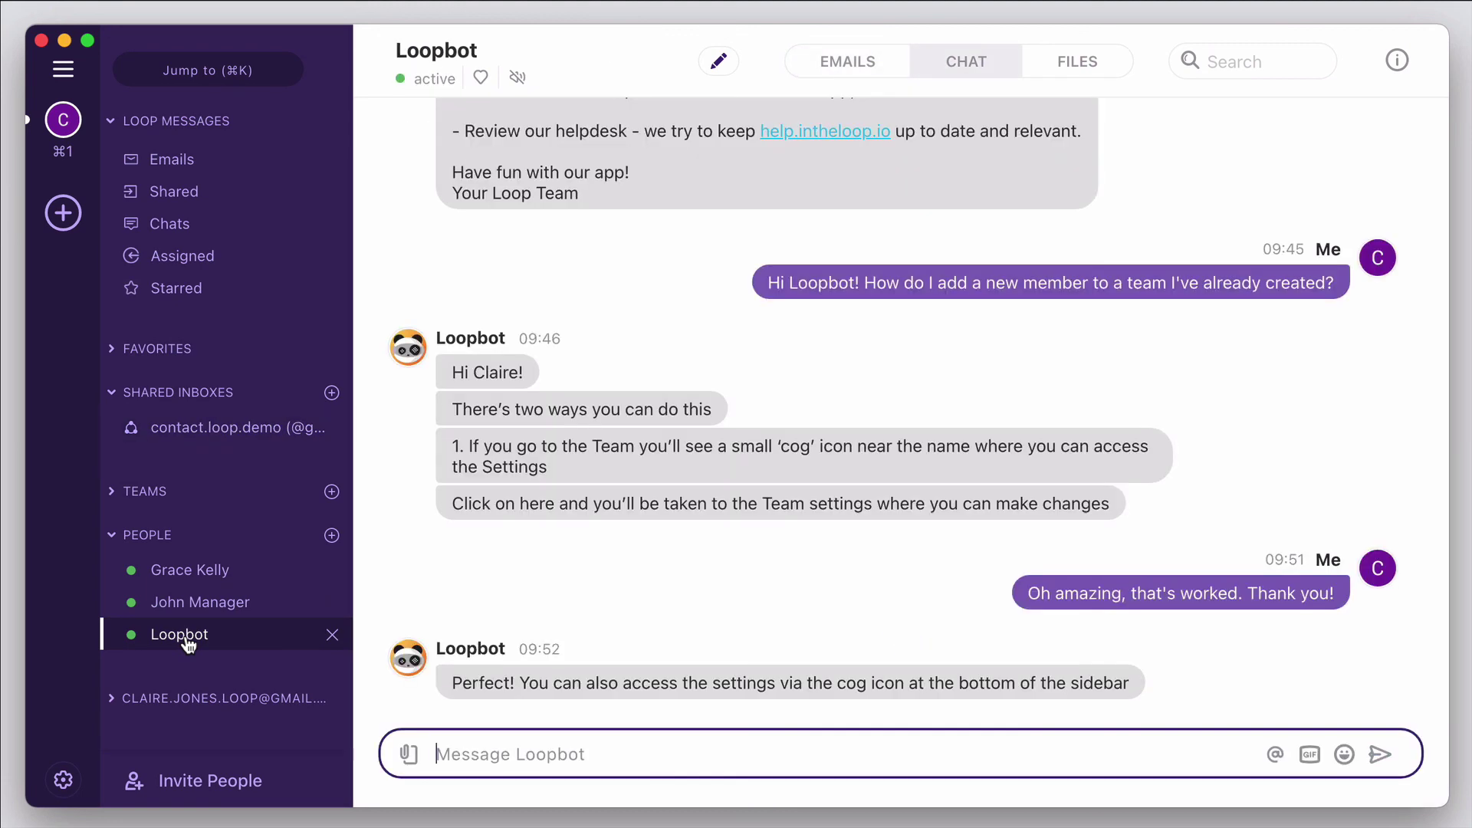